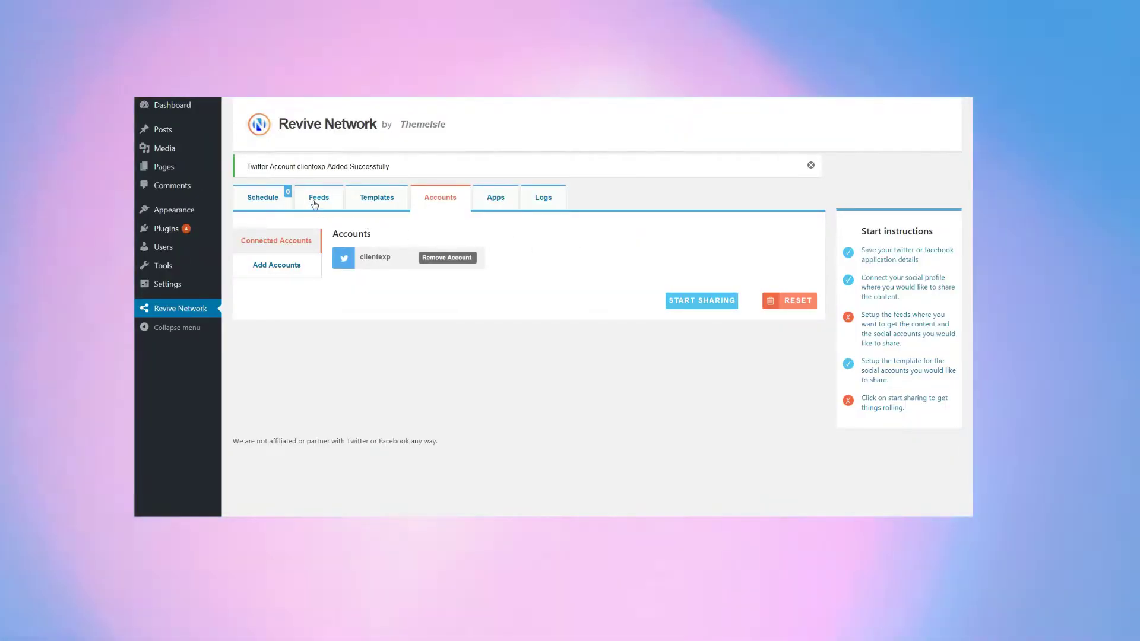
Open the Add New Feed form and name the feed 'ThemeIsle Blog Feed'
left_click(314, 202)
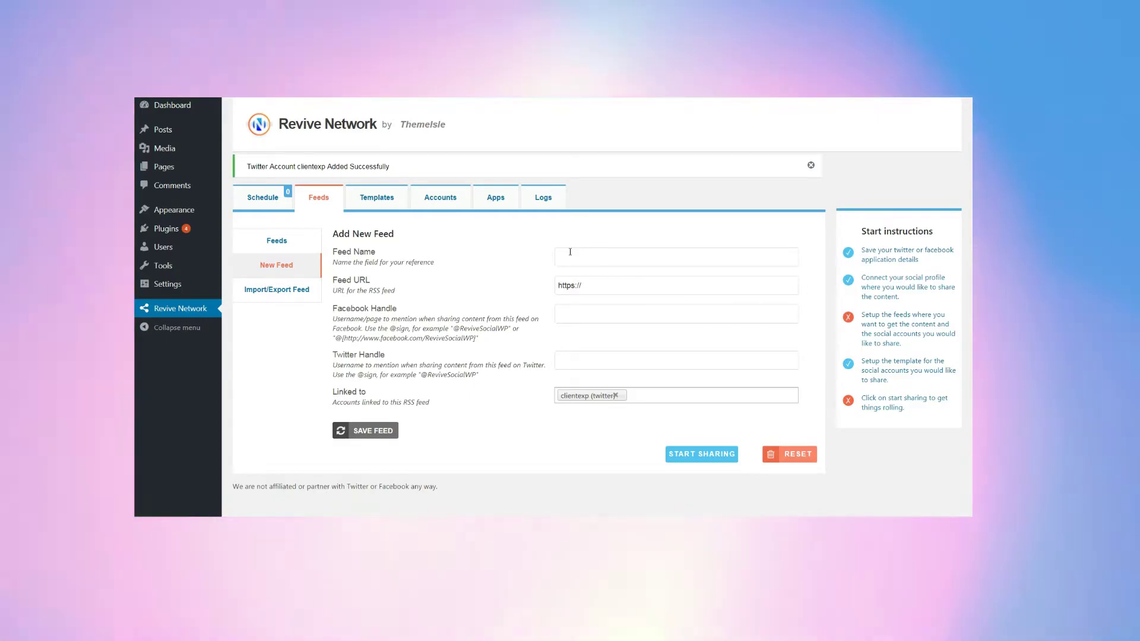
left_click(571, 251)
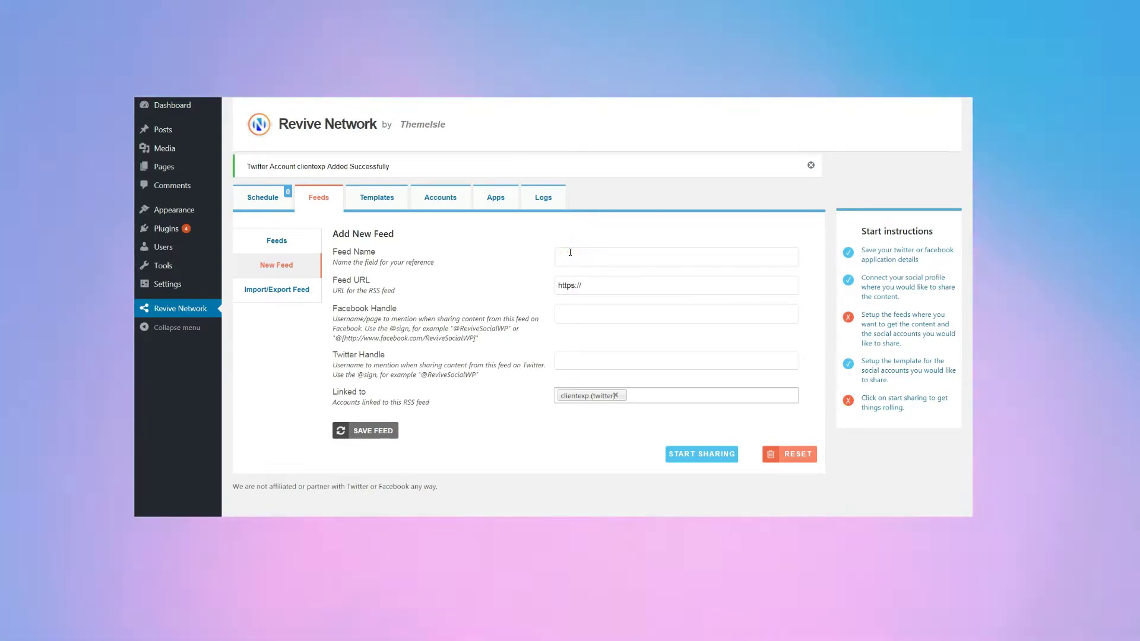
type("Theme")
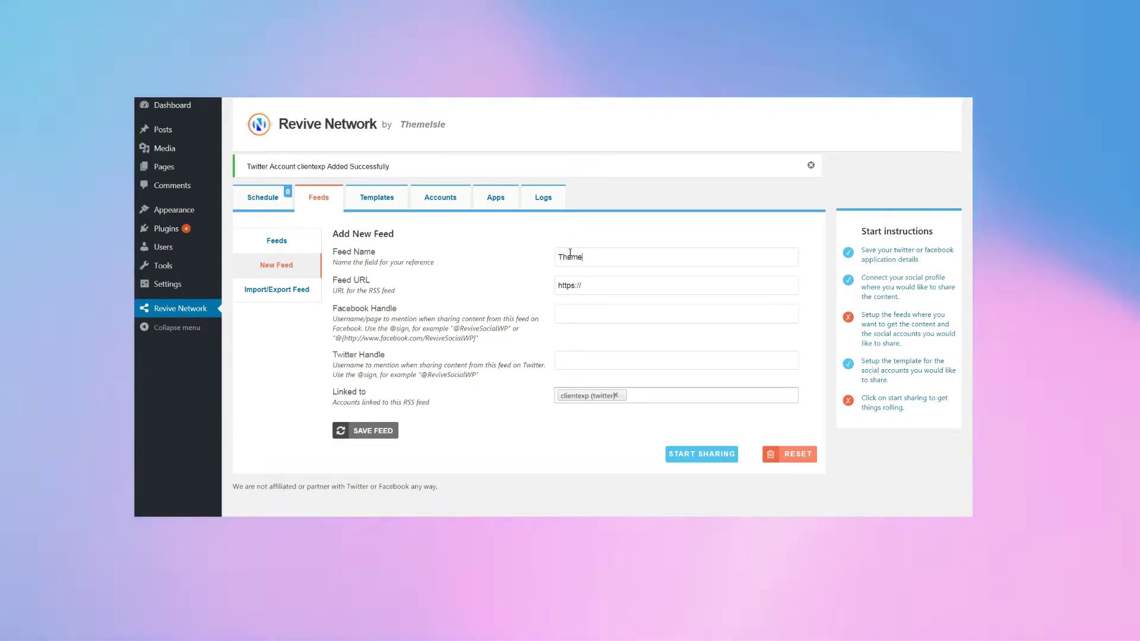
type("Isle B")
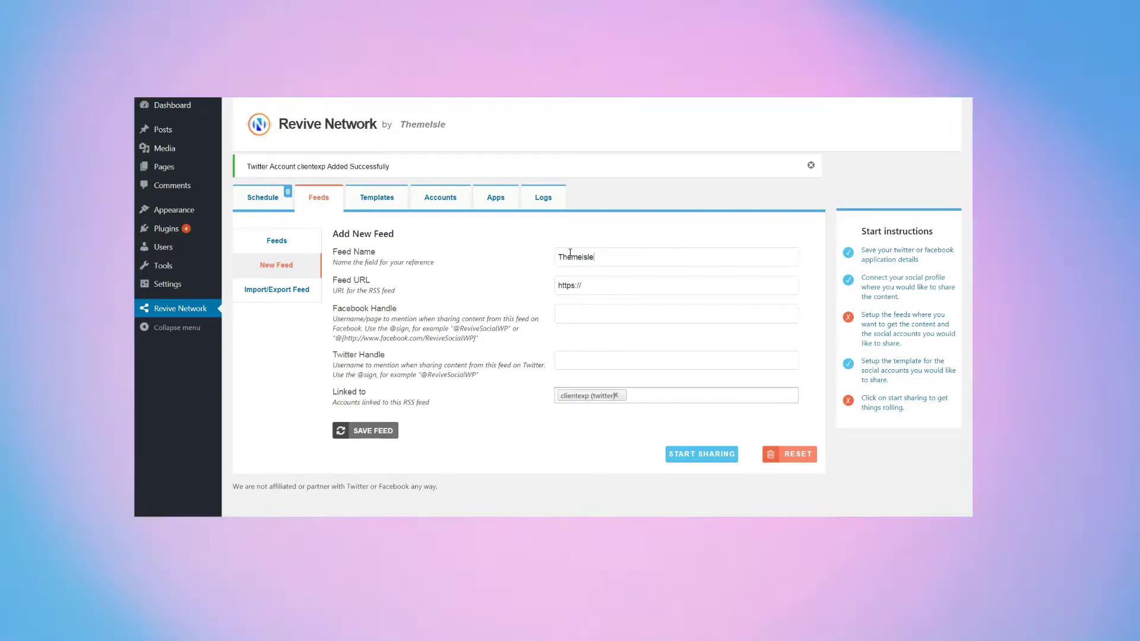
type("log Feed")
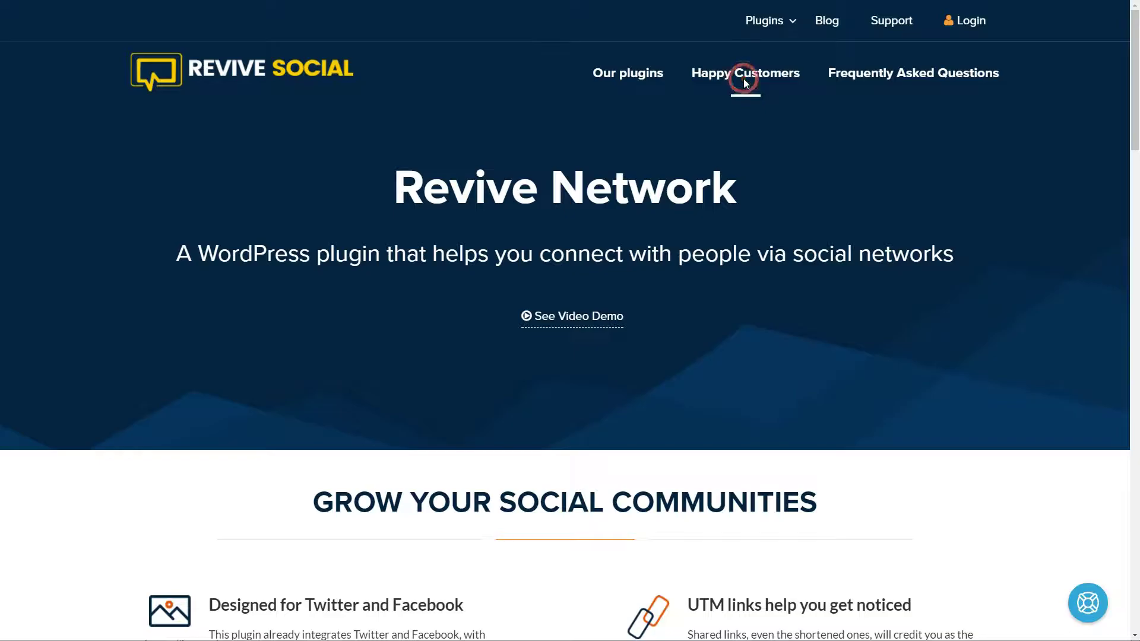
Jump to Happy Customers and scroll through the Revive Social and Buffer homepages
left_click(743, 78)
scroll(1089, 369, "up", 20)
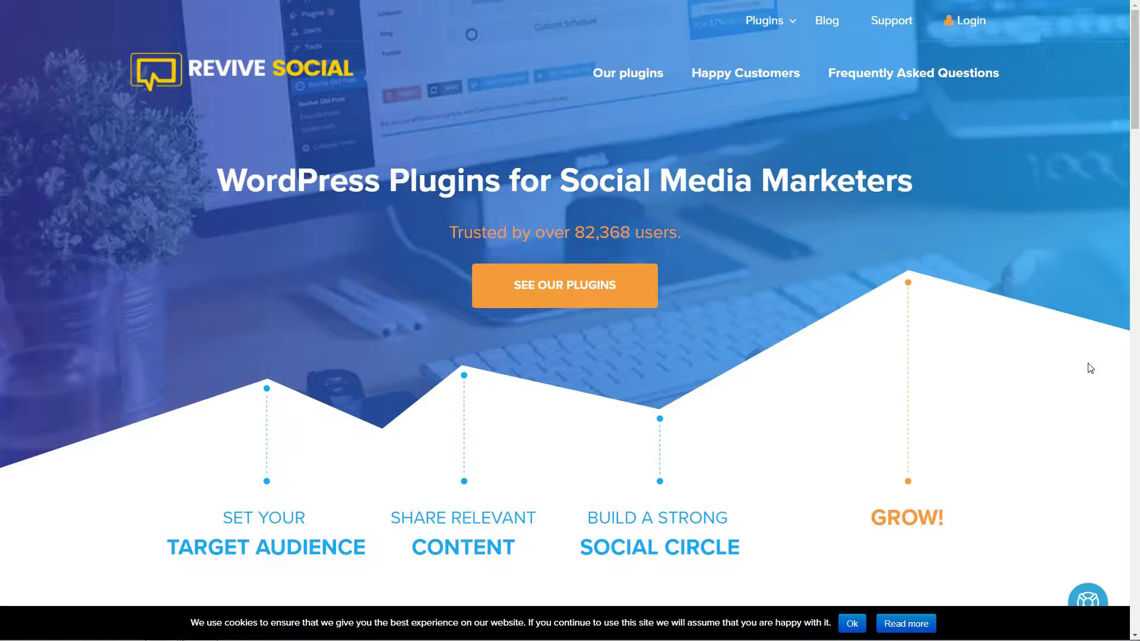
scroll(1089, 368, "down", 5)
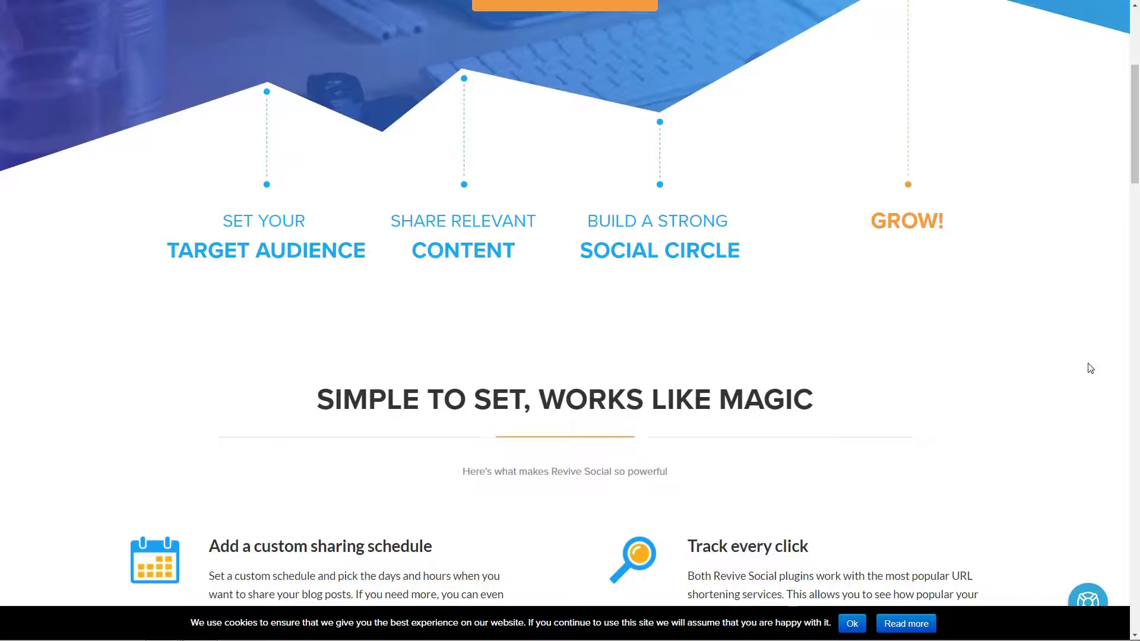
scroll(1090, 368, "down", 5)
scroll(1090, 368, "up", 10)
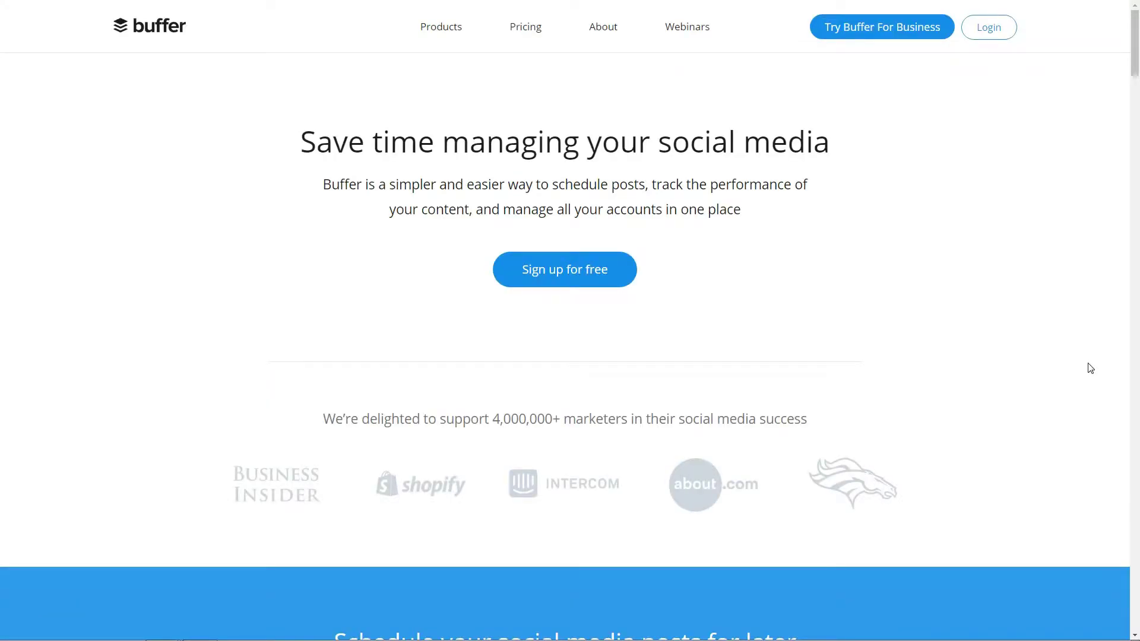
Log in to the WordPress site and go to the Plugins menu in the sidebar
scroll(1088, 367, "down", 7)
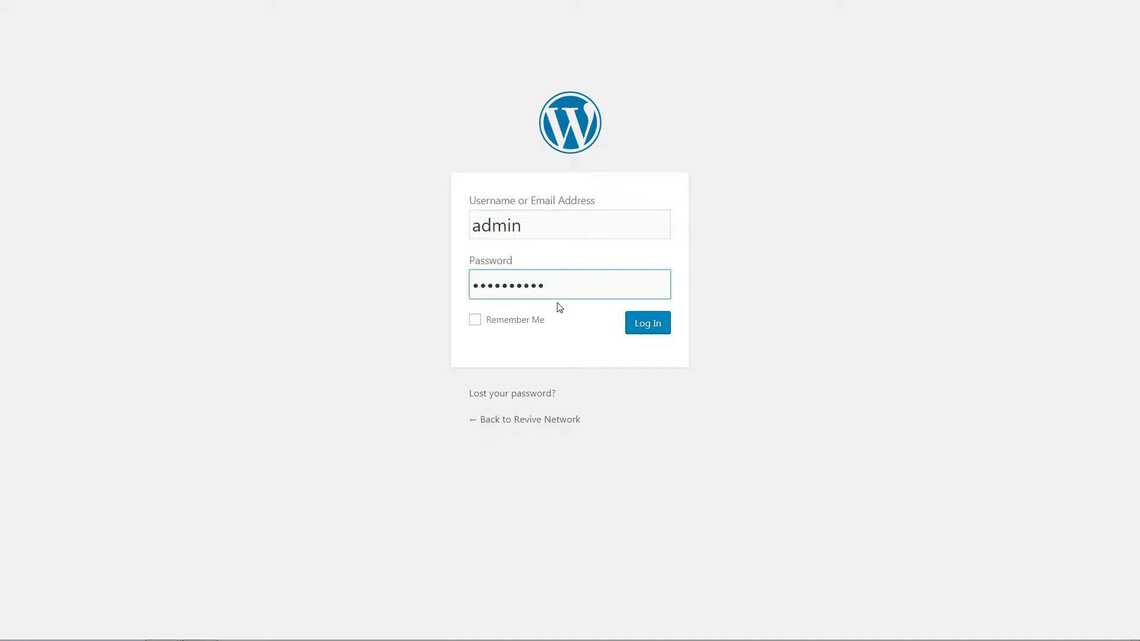
key("Return")
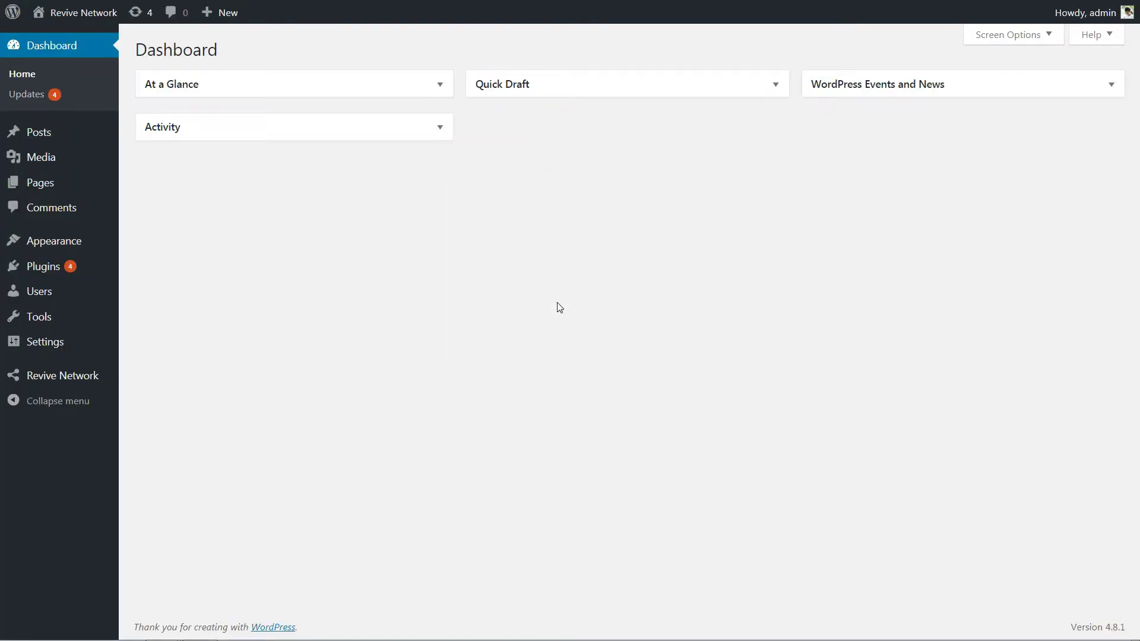
left_click(84, 375)
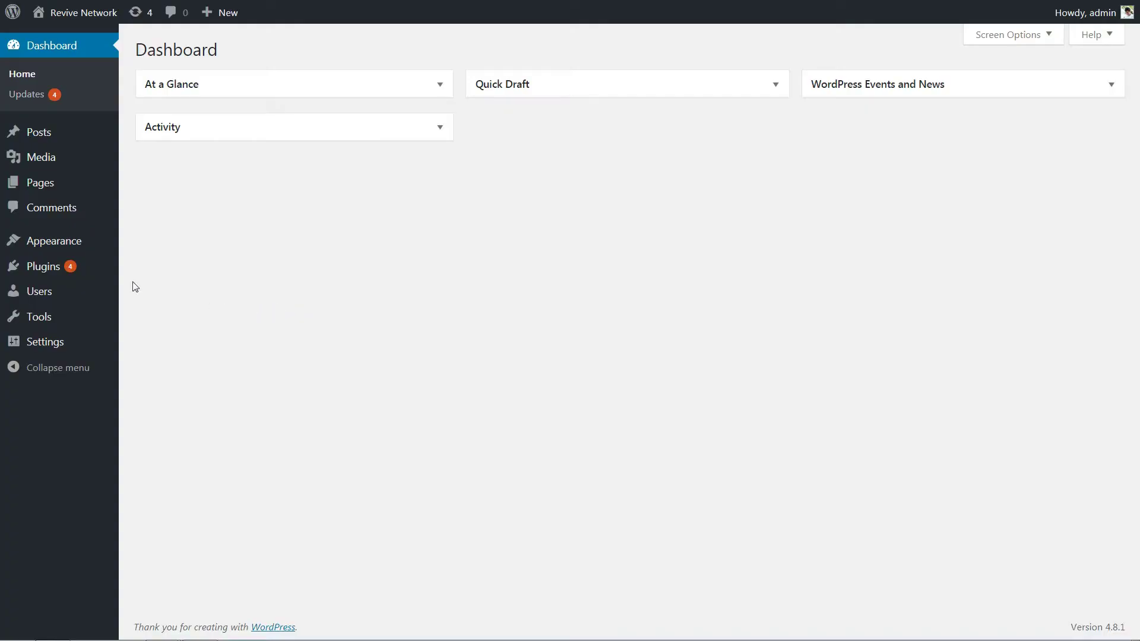
Upload revive-network.zip as a new plugin, install it and activate Revive Network
mouse_move(72, 272)
left_click(142, 290)
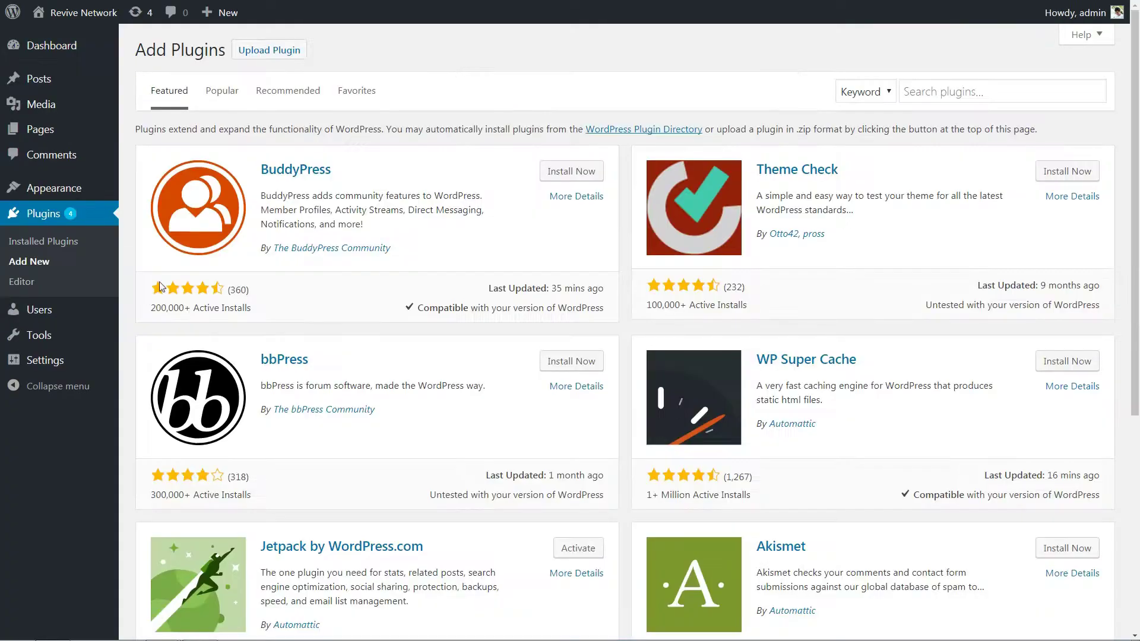
left_click(266, 52)
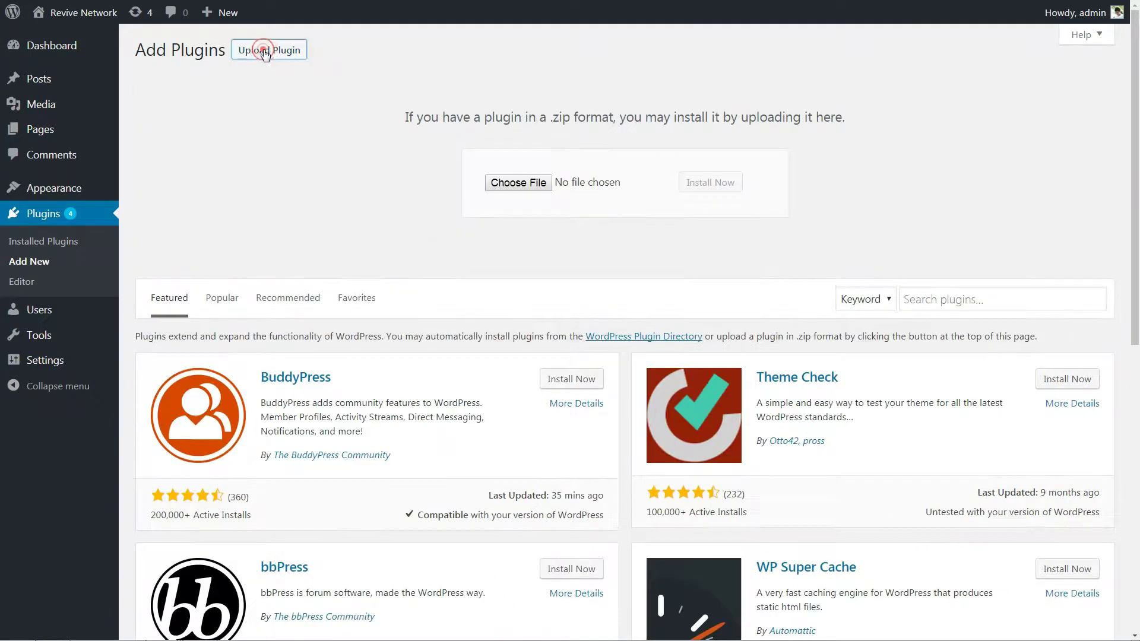
left_click(515, 183)
left_click(364, 232)
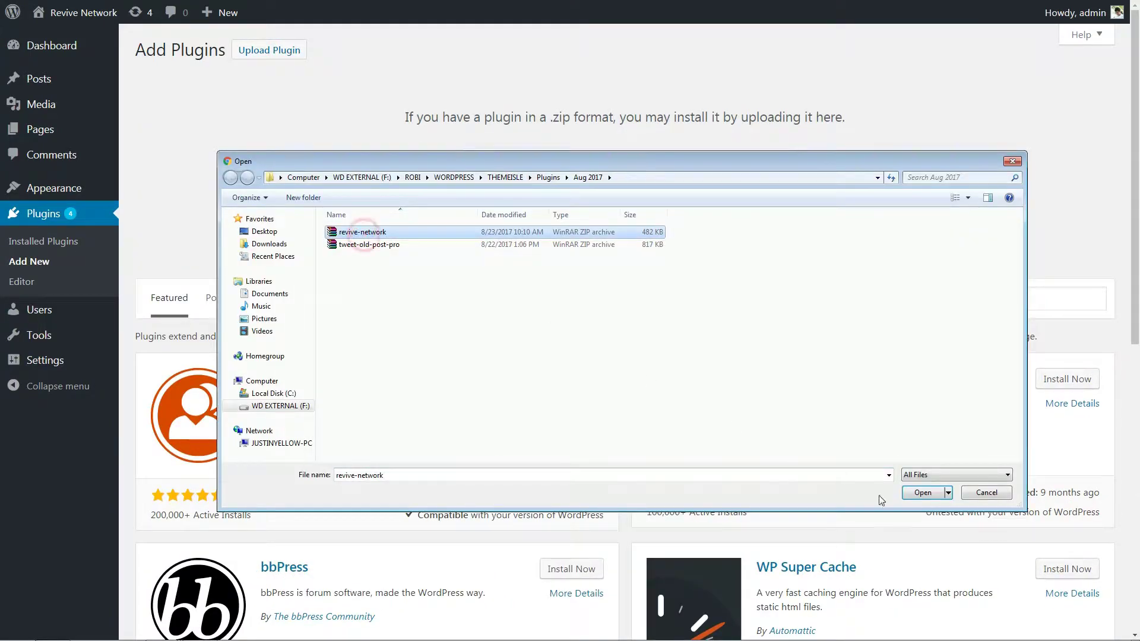
left_click(921, 493)
left_click(709, 182)
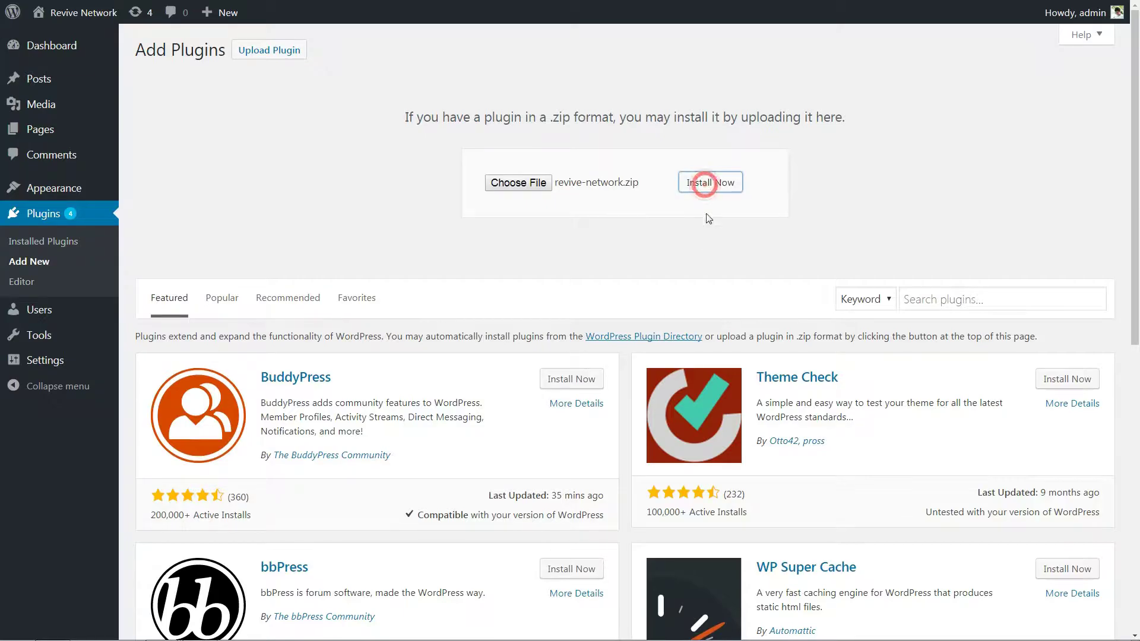
left_click(183, 155)
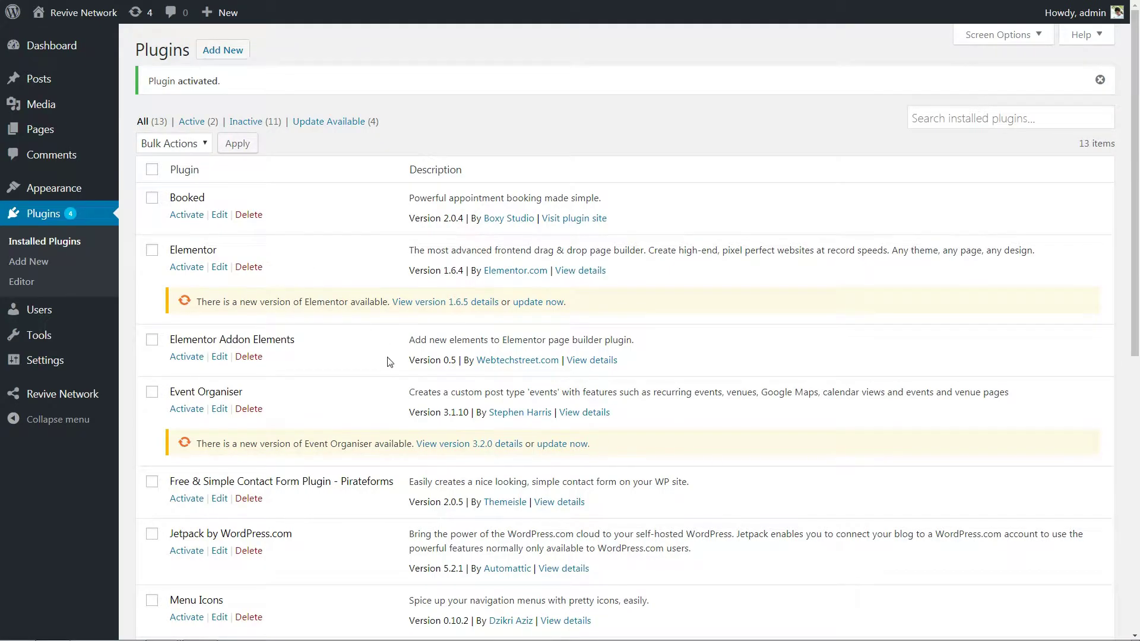
Paste the Revive Network license key into General Settings and activate it
mouse_move(86, 360)
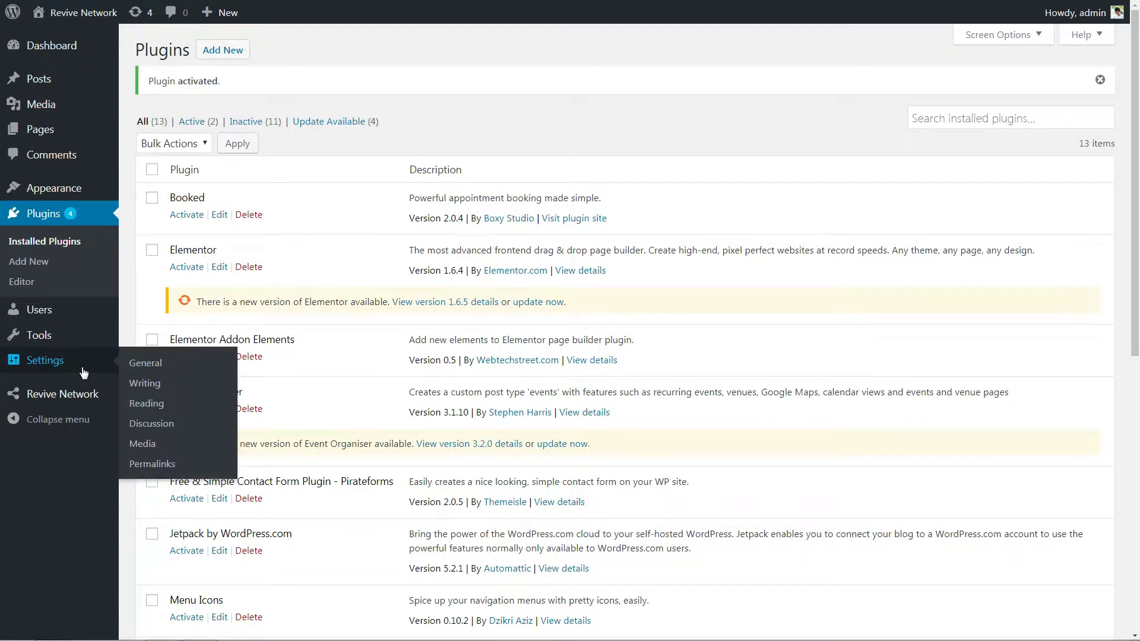
left_click(136, 364)
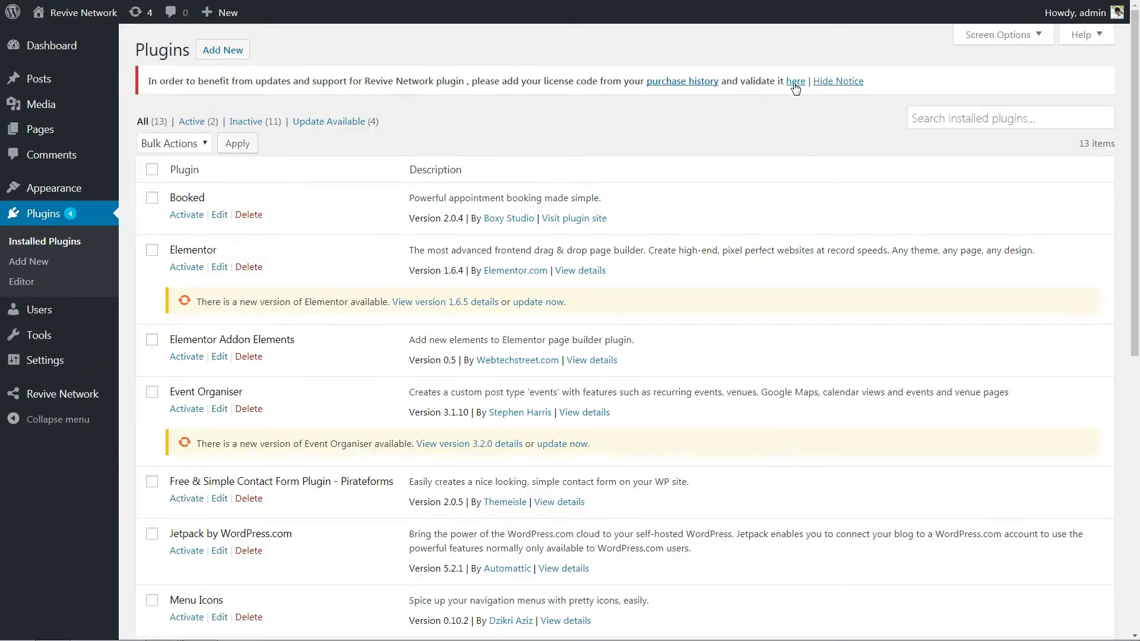
left_click(795, 84)
scroll(649, 336, "down", 8)
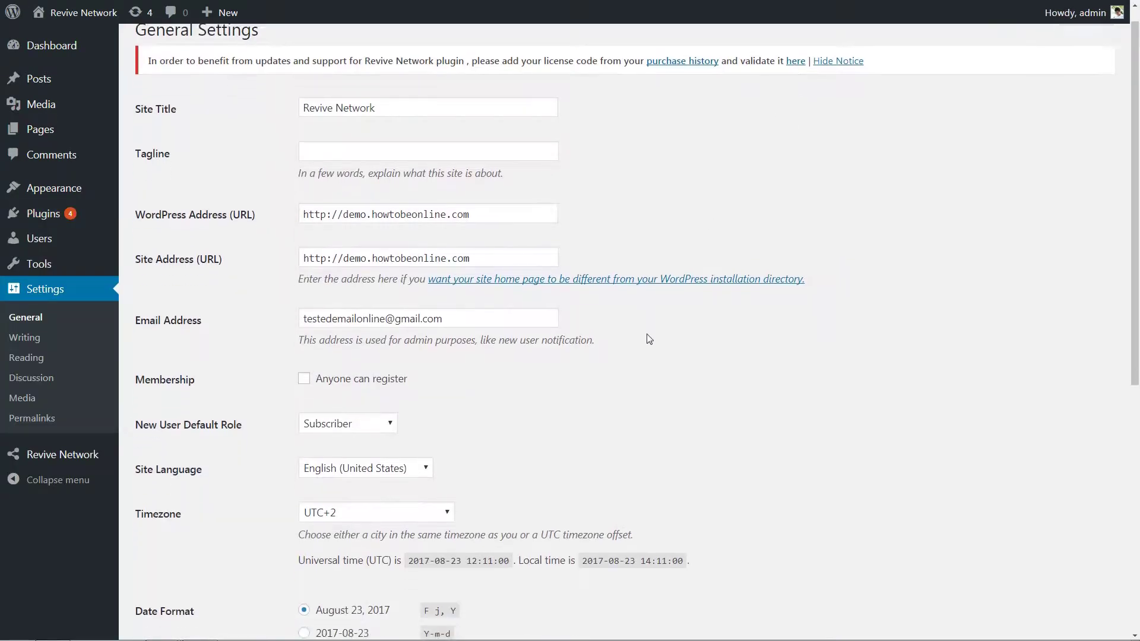
right_click(341, 500)
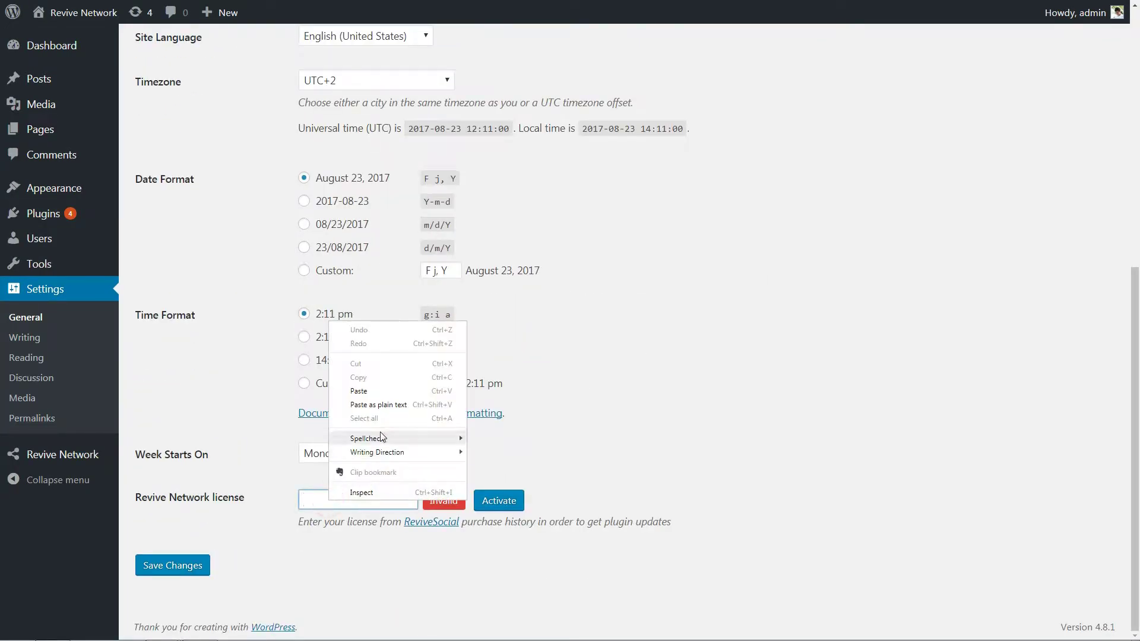
left_click(371, 389)
left_click(498, 500)
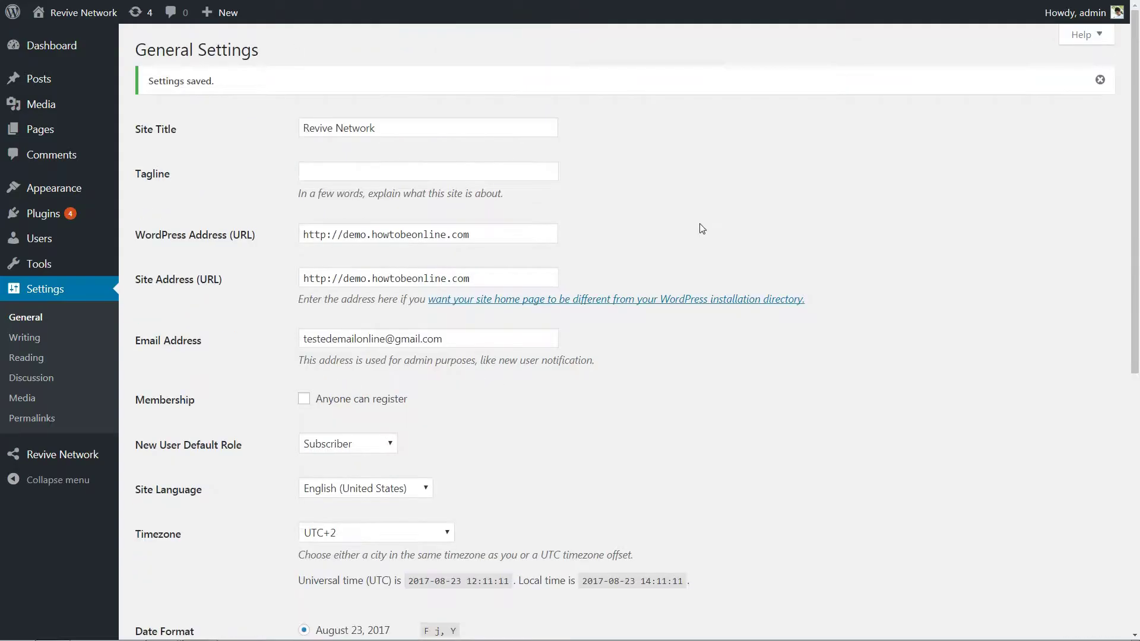
Open Revive Network's Apps tab and compare the Twitter and Facebook app key fields
left_click(83, 457)
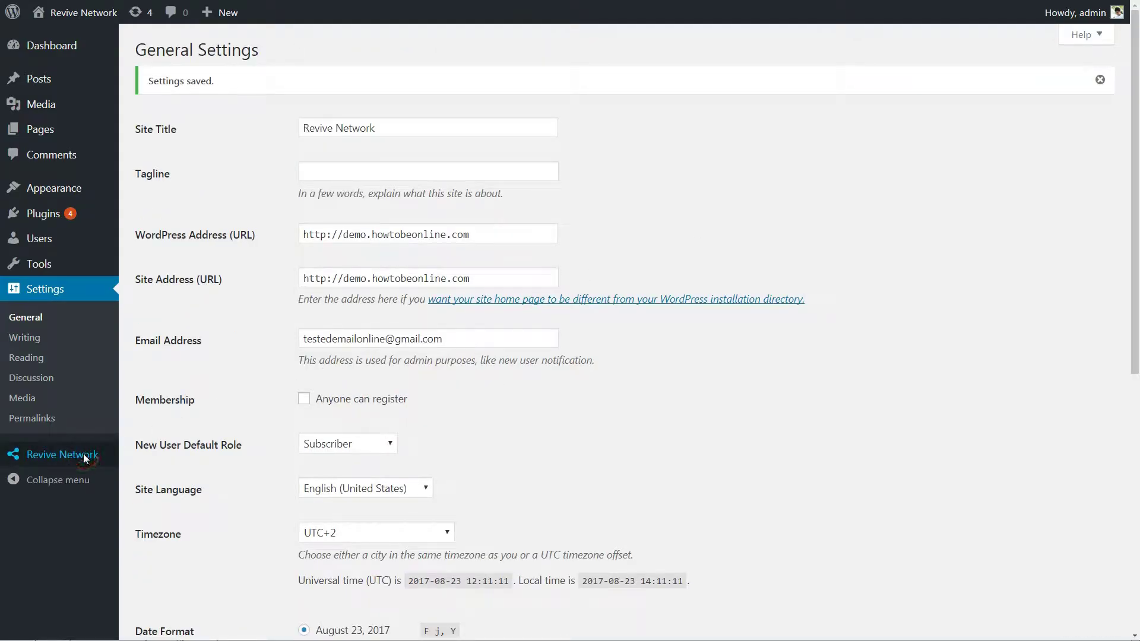
left_click(495, 142)
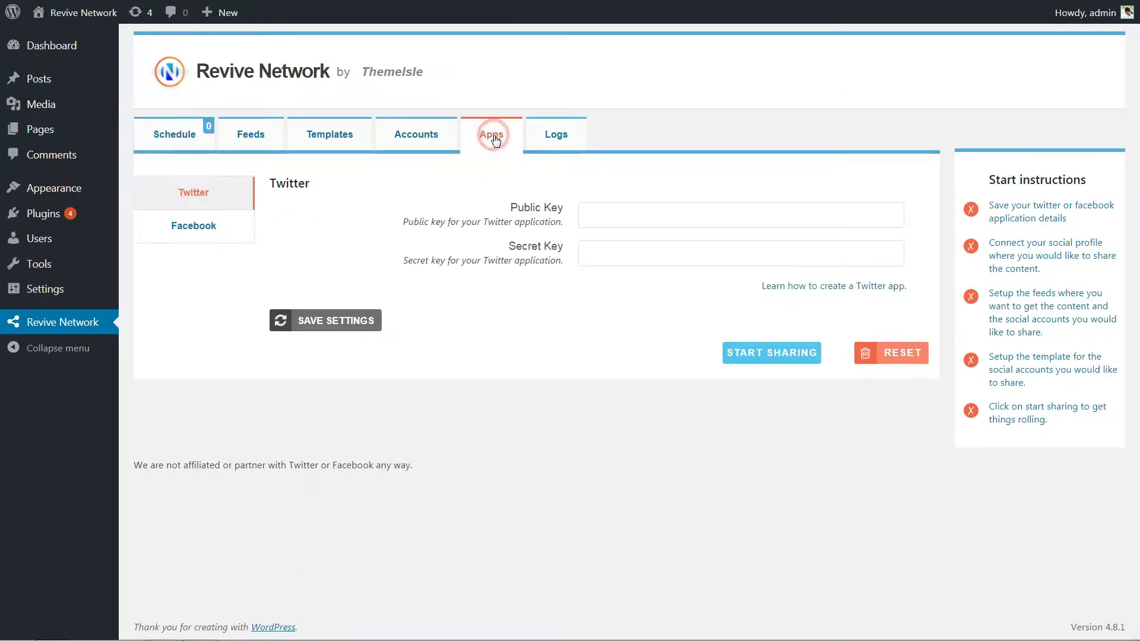
left_click(194, 228)
left_click(191, 204)
left_click(212, 231)
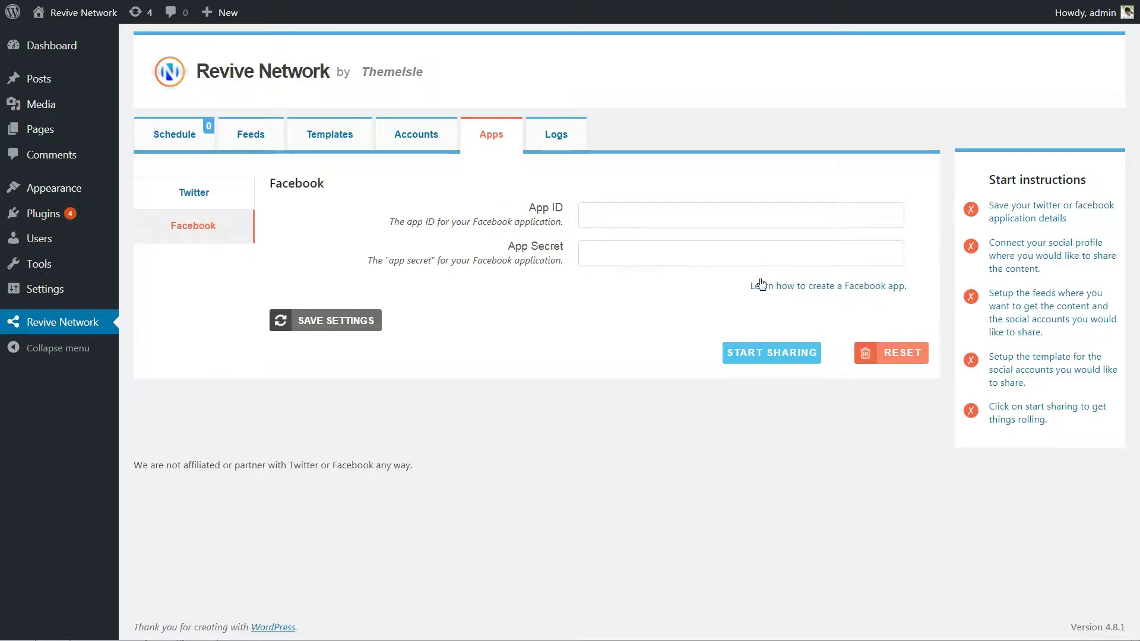
View the Facebook and Twitter app setup instructions and follow the apps.twitter.com link
left_click(820, 287)
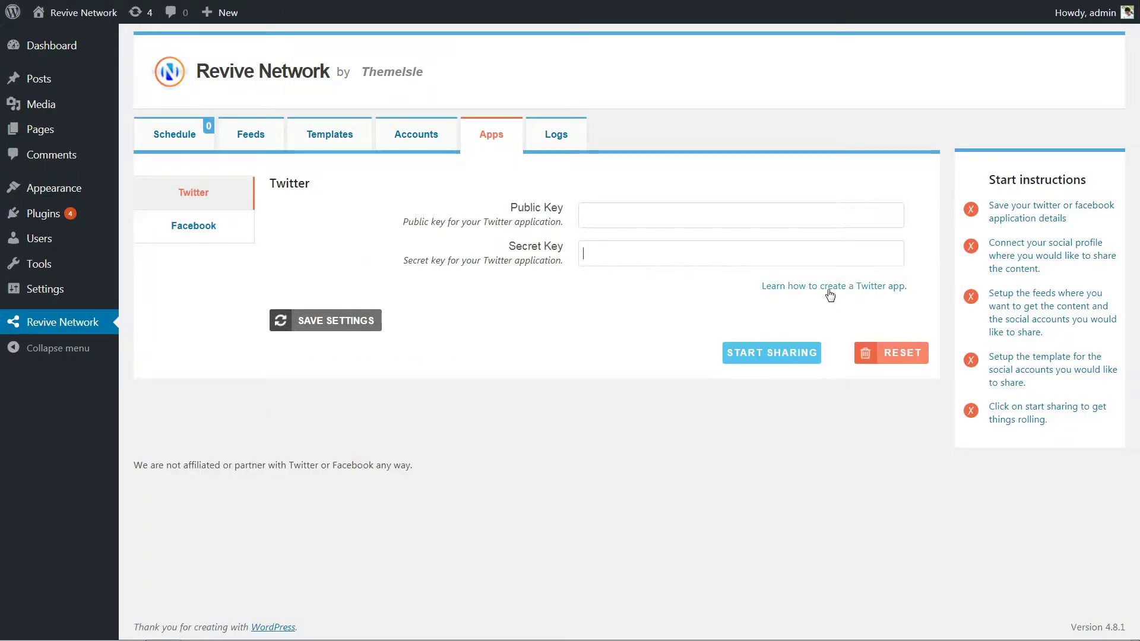
left_click(827, 286)
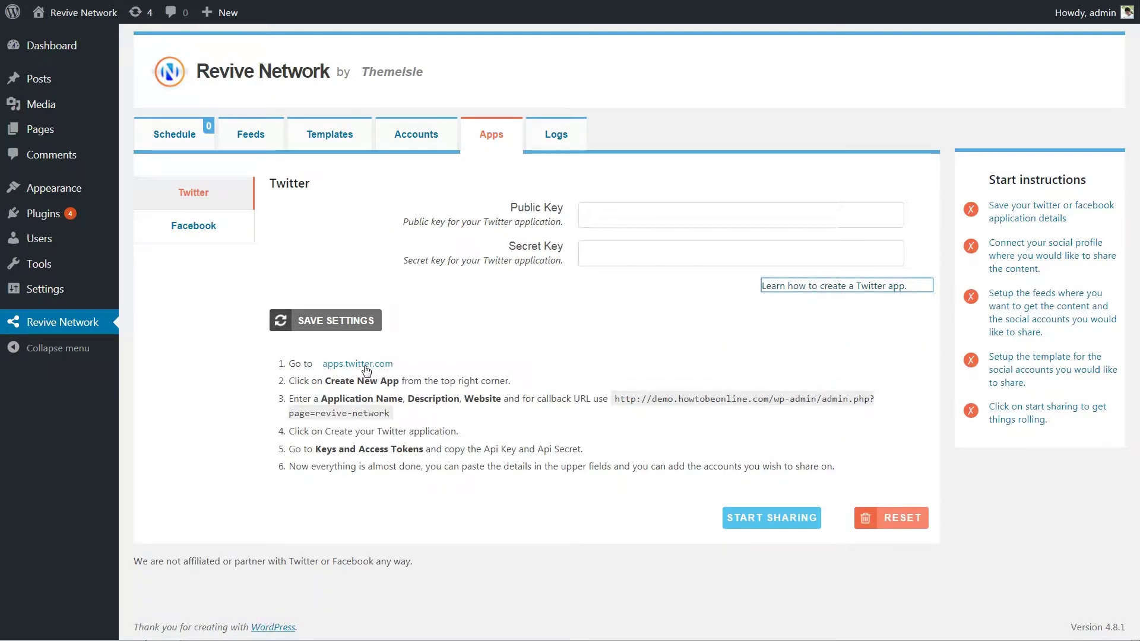
left_click(363, 365)
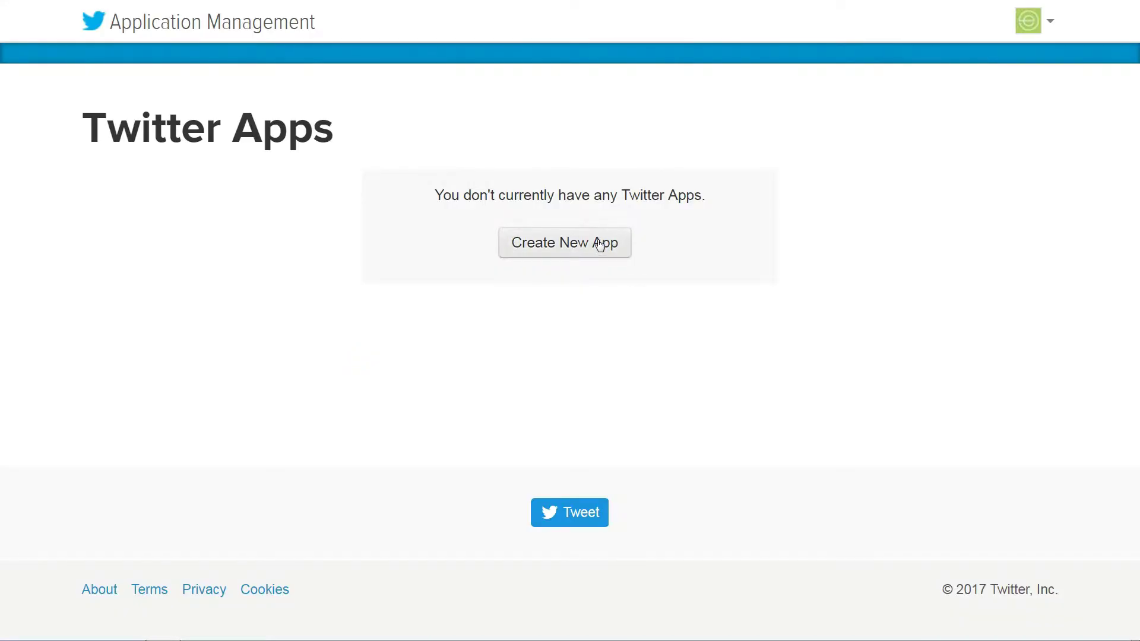
Start a new Twitter app named 'Testing Revive Network' with description 'test' and the site's web address
left_click(599, 245)
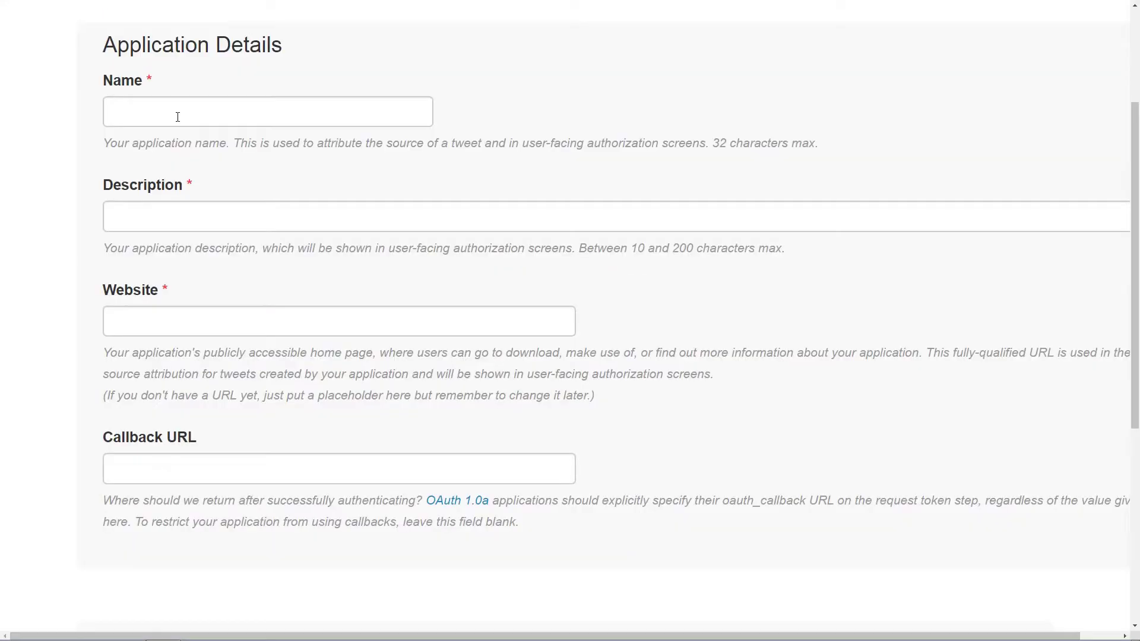
left_click(174, 115)
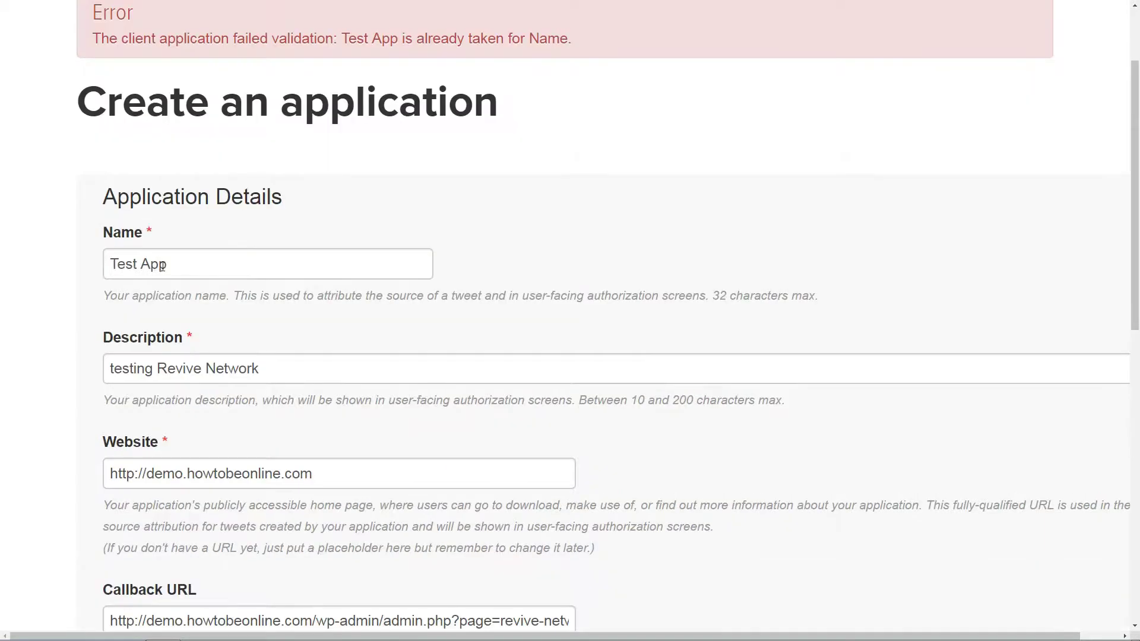
left_click_drag(160, 264, 96, 265)
type("T")
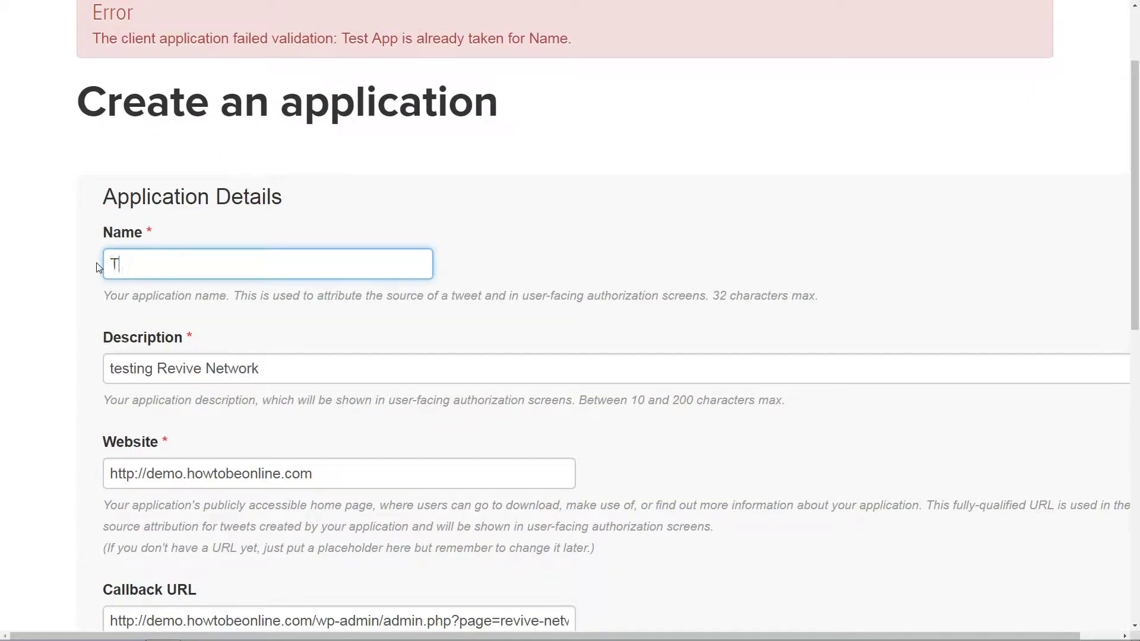
type("esting Revive Netwo")
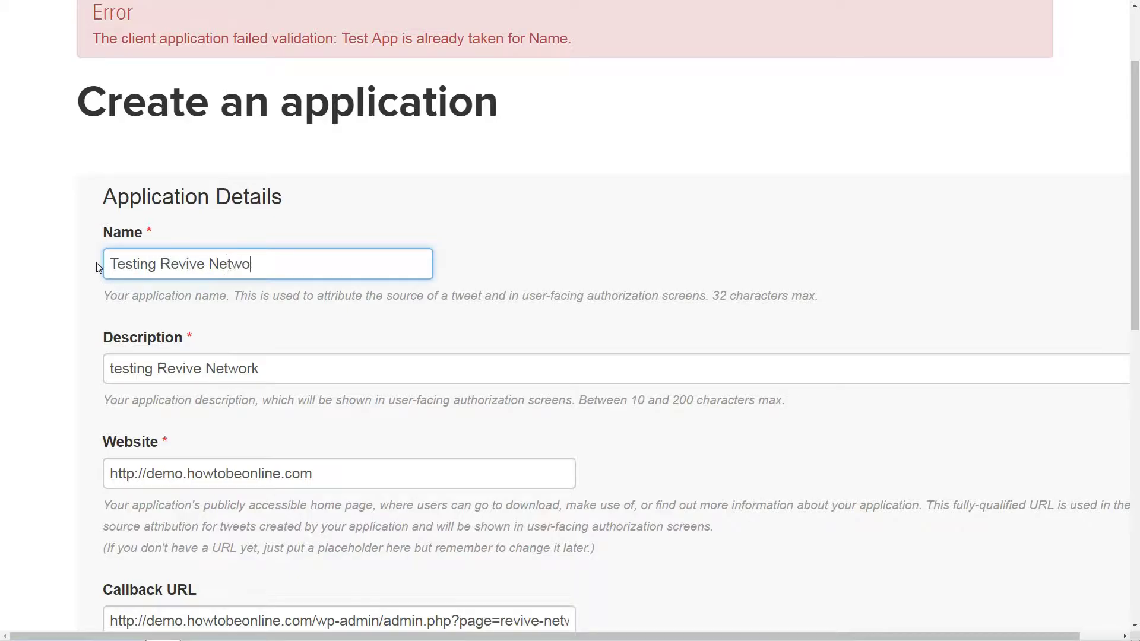
type("rk")
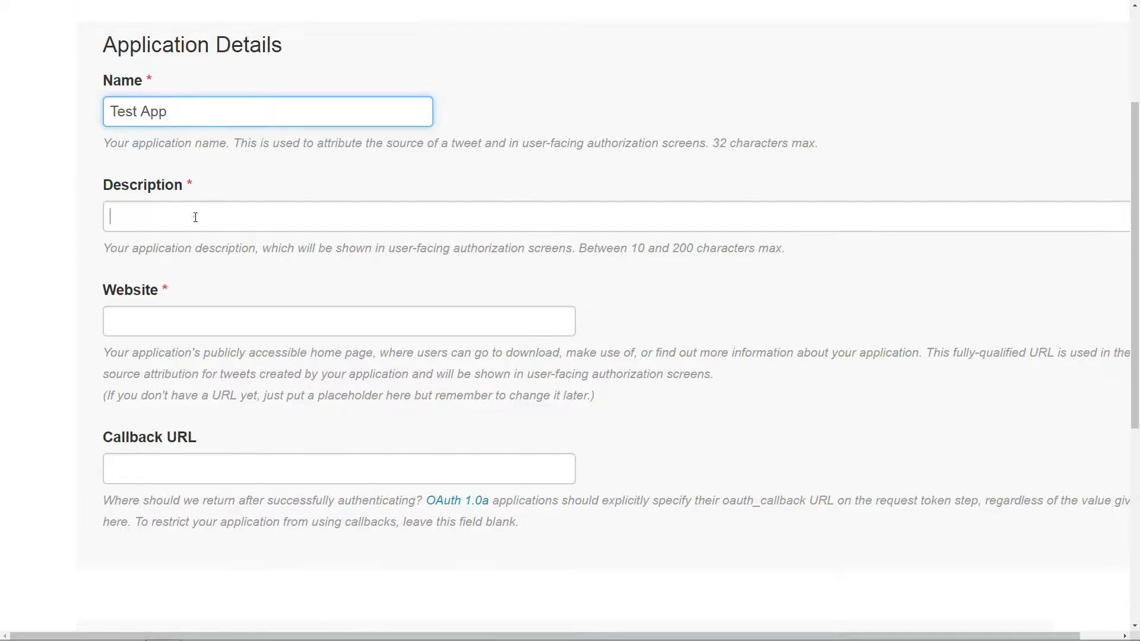
left_click(195, 218)
type("testing Revive Network")
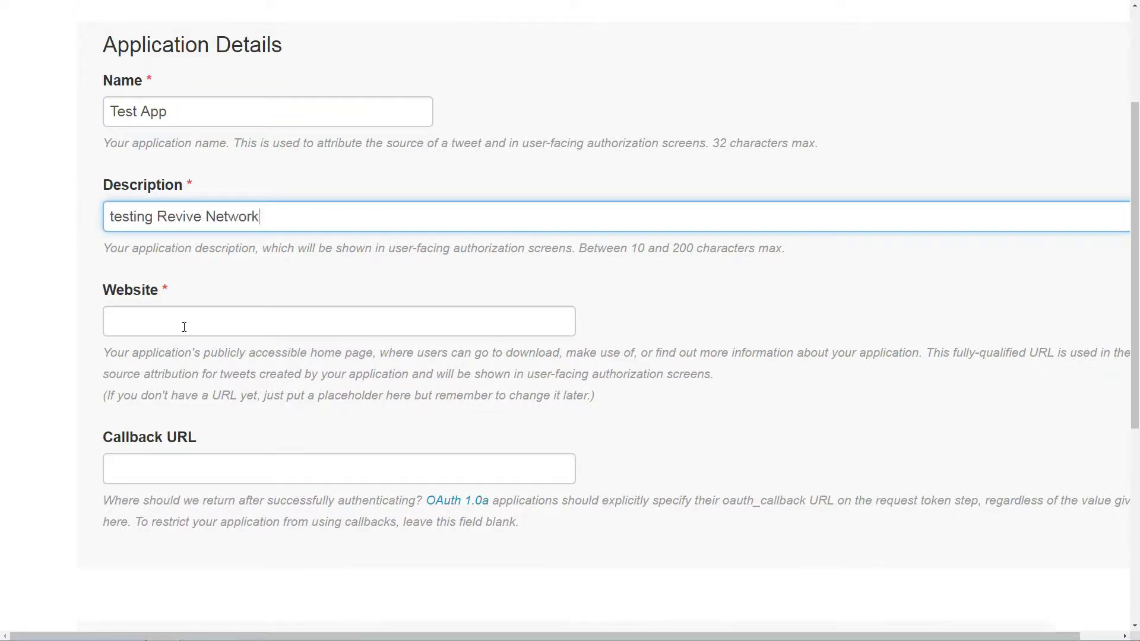
left_click(177, 320)
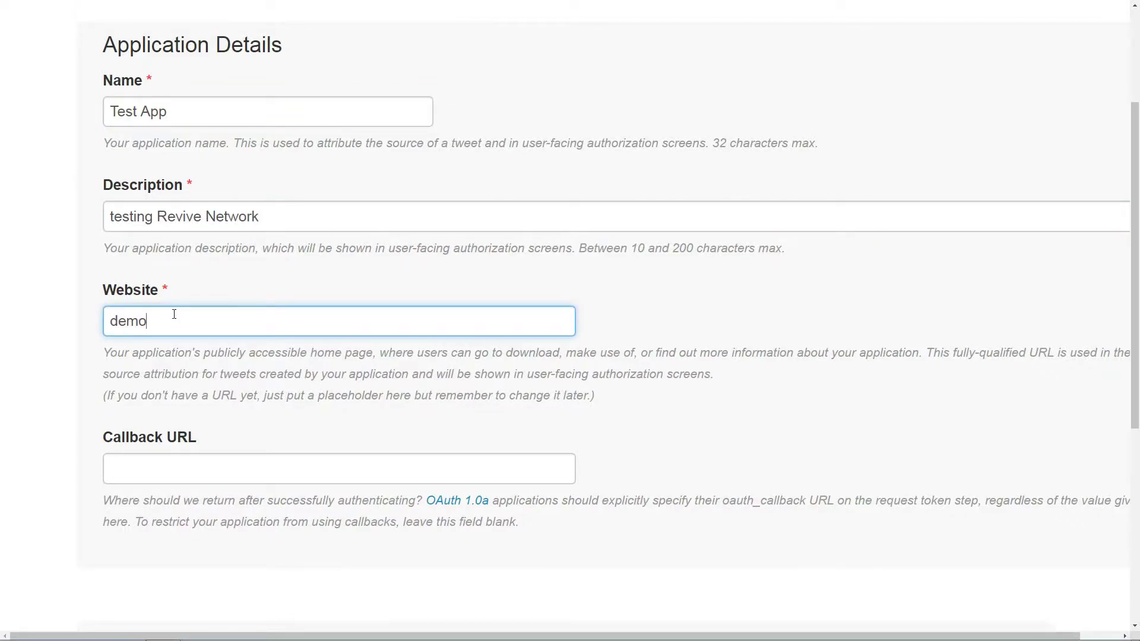
type("demo.howtobeonli")
Copy Revive Network's callback URL into the Callback URL field and create the app
key("ctrl+Tab")
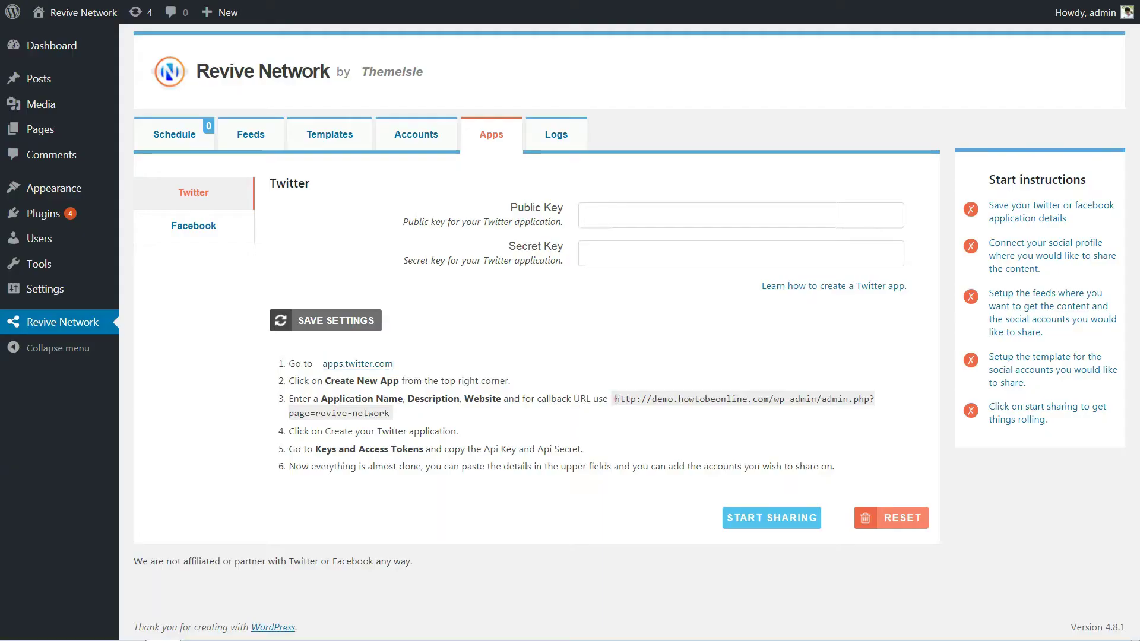
left_click_drag(615, 398, 621, 417)
right_click(659, 400)
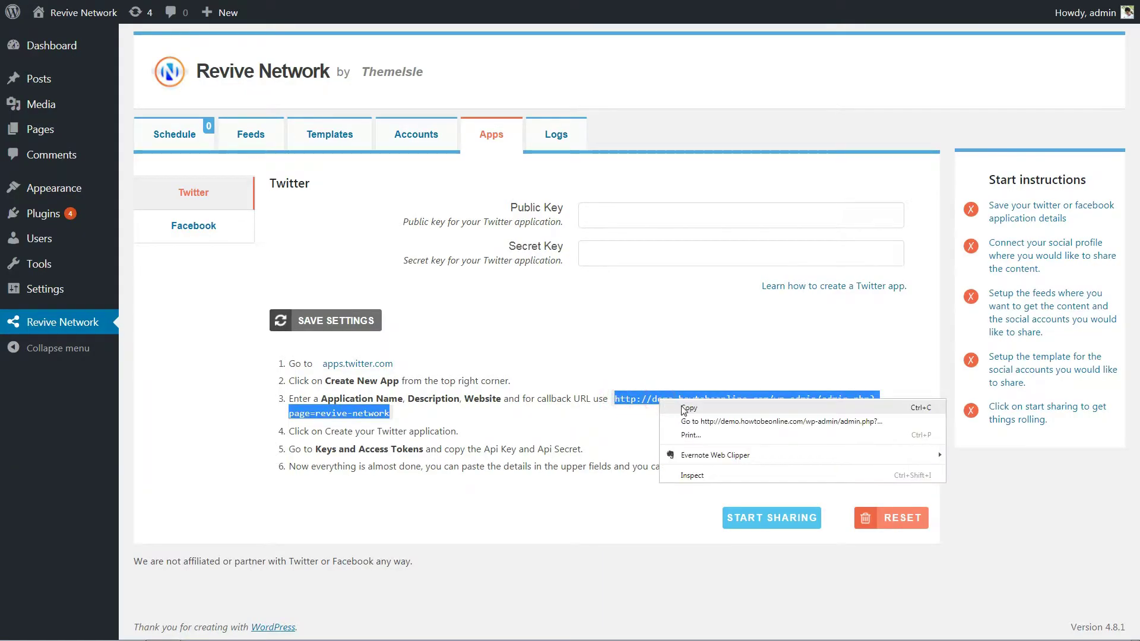
left_click(684, 409)
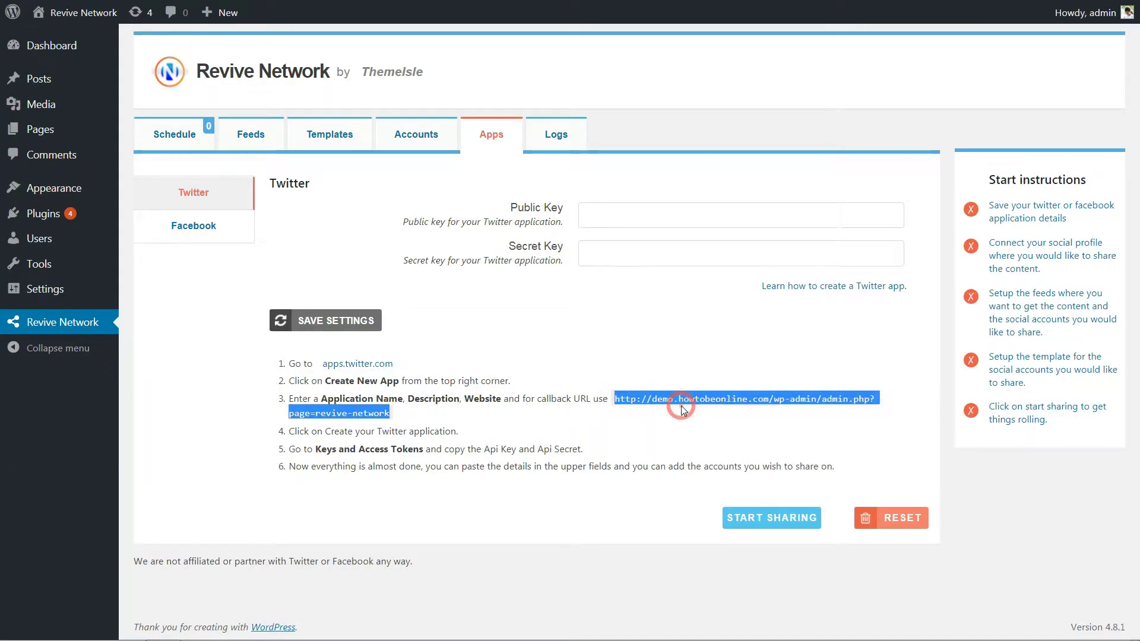
key("ctrl+Tab")
right_click(147, 463)
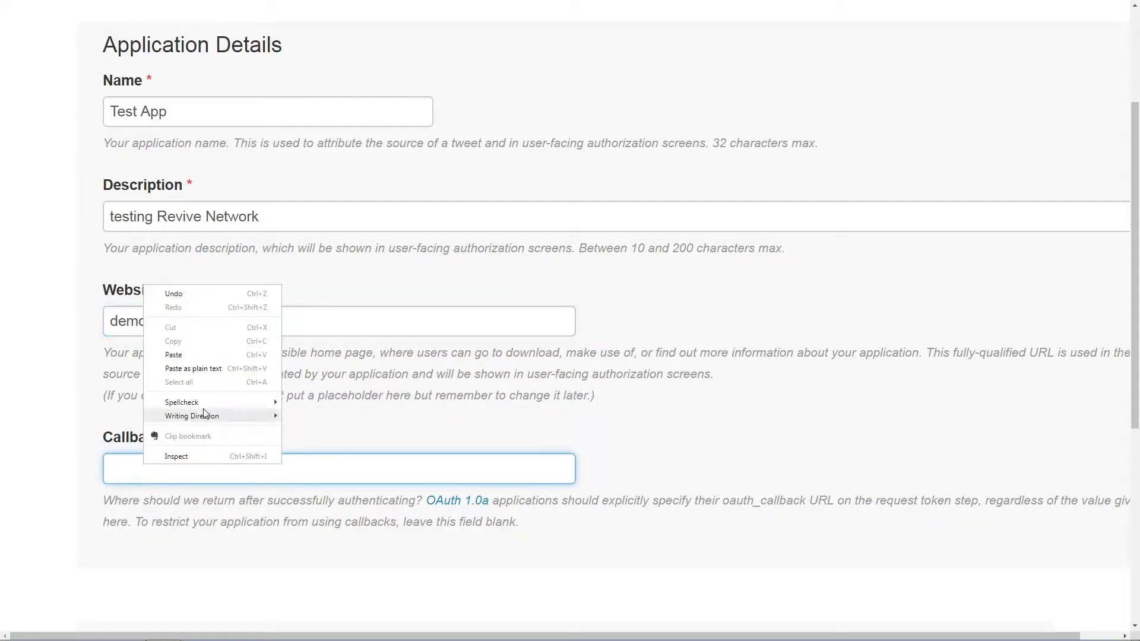
left_click(190, 354)
scroll(190, 353, "down", 10)
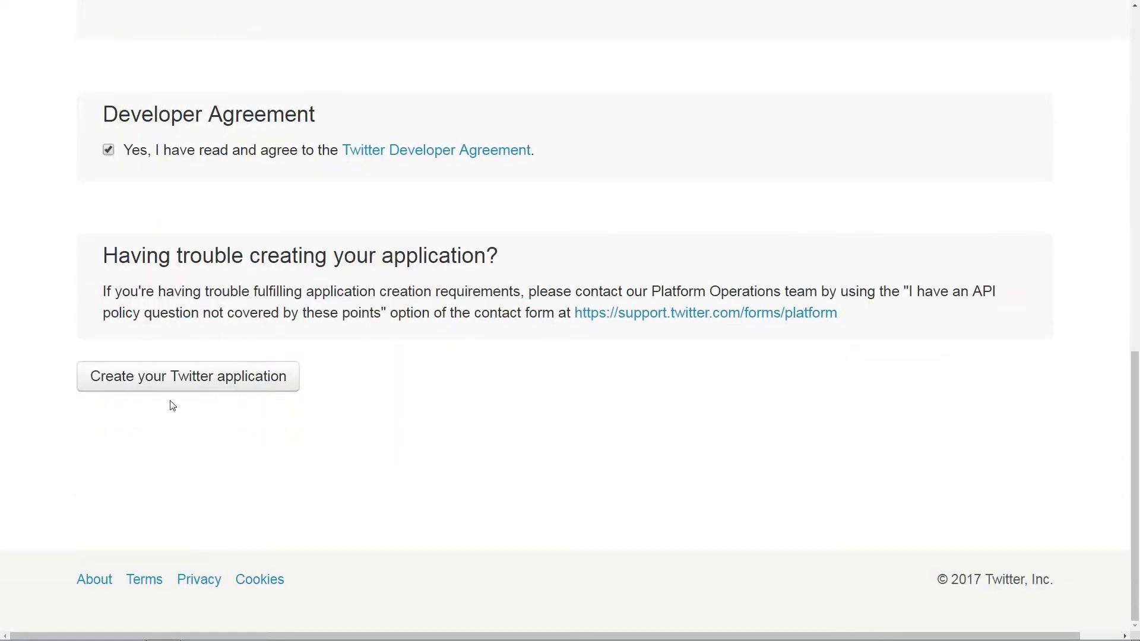
left_click(162, 379)
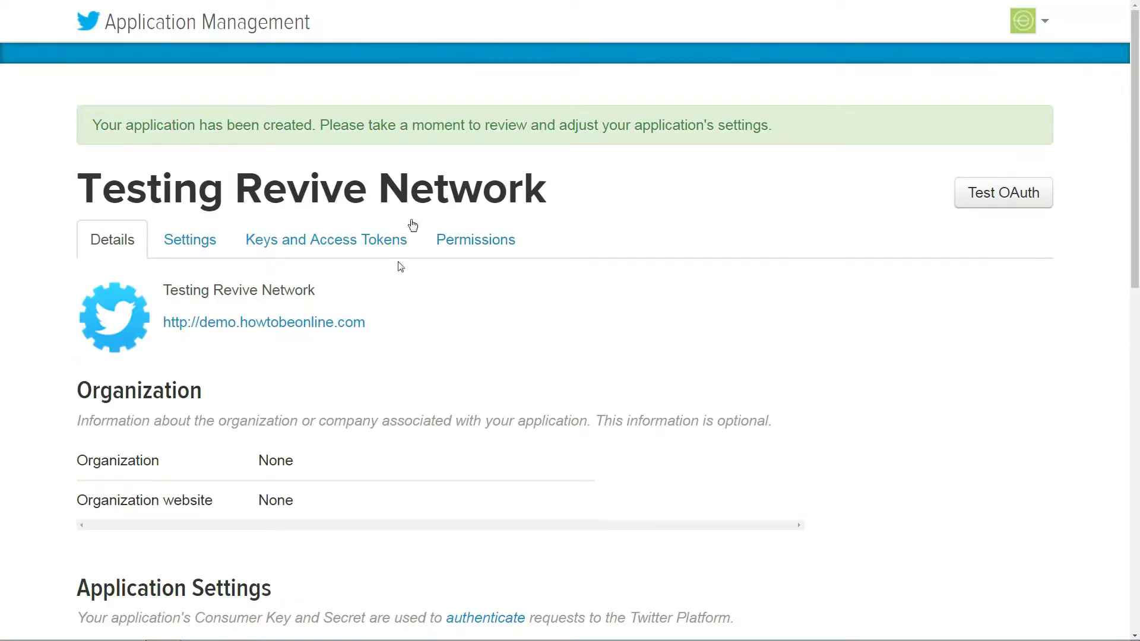
Copy the app's Consumer Key into Revive Network's Twitter Public Key field
scroll(330, 397, "down", 2)
left_click(318, 119)
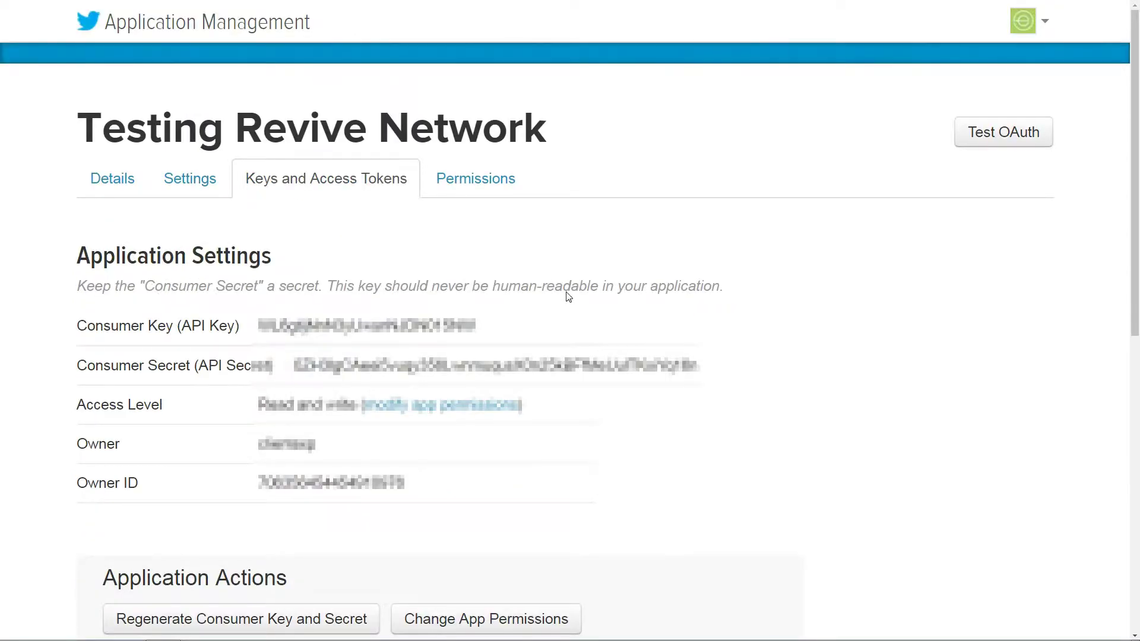
left_click_drag(480, 325, 259, 325)
right_click(319, 323)
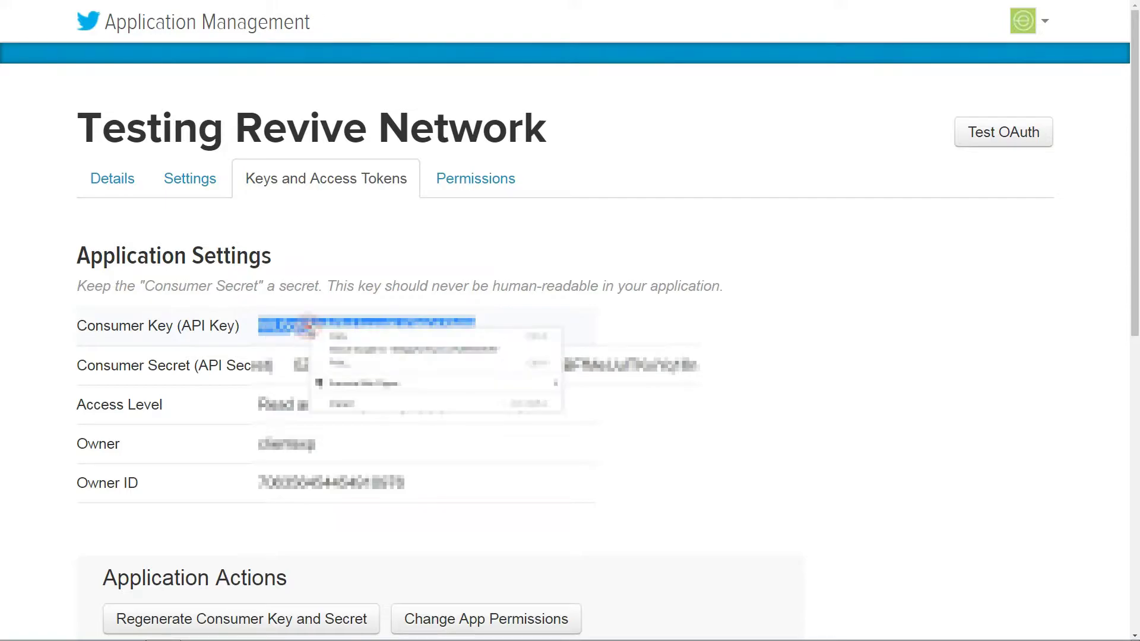
left_click(338, 333)
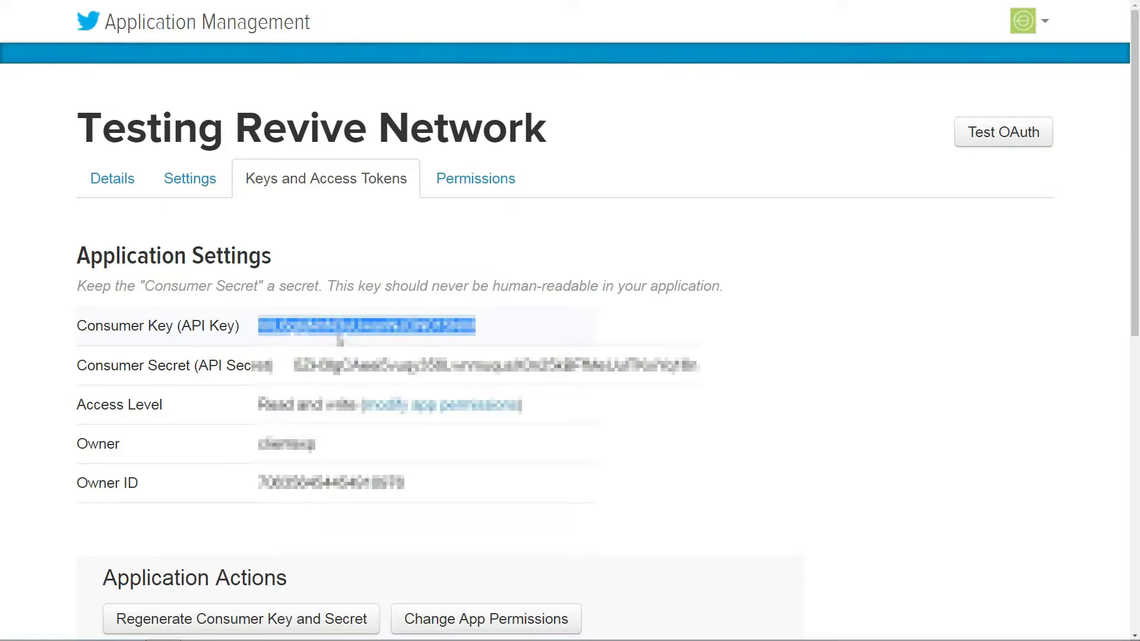
key("ctrl+Tab")
right_click(607, 213)
left_click(646, 284)
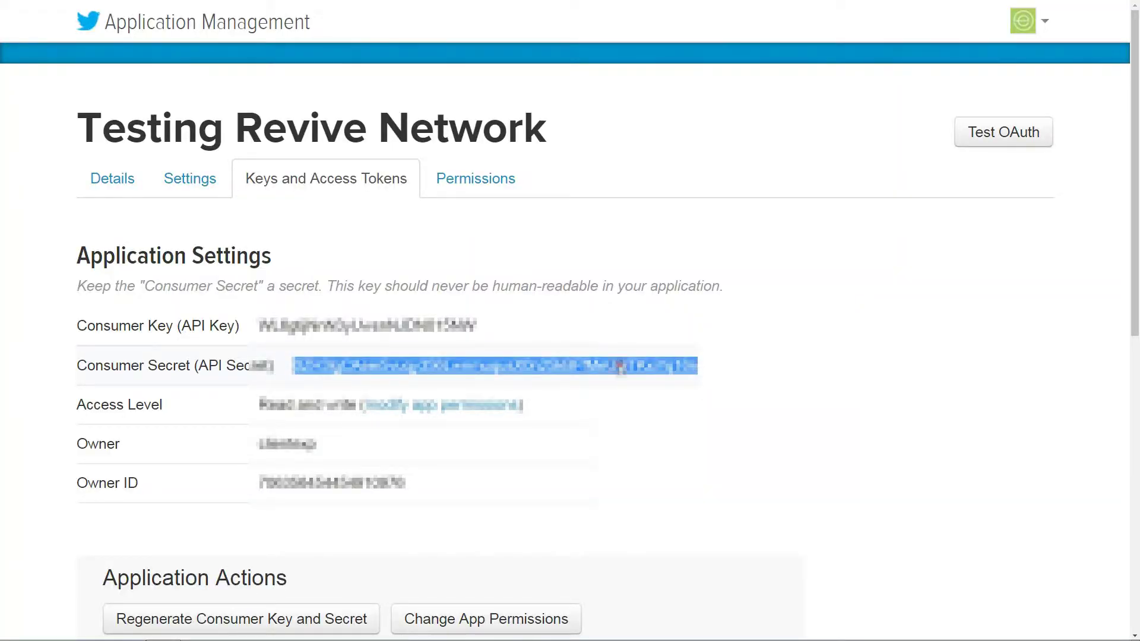
Copy the Consumer Secret into the Secret Key field and save the Twitter settings
right_click(620, 366)
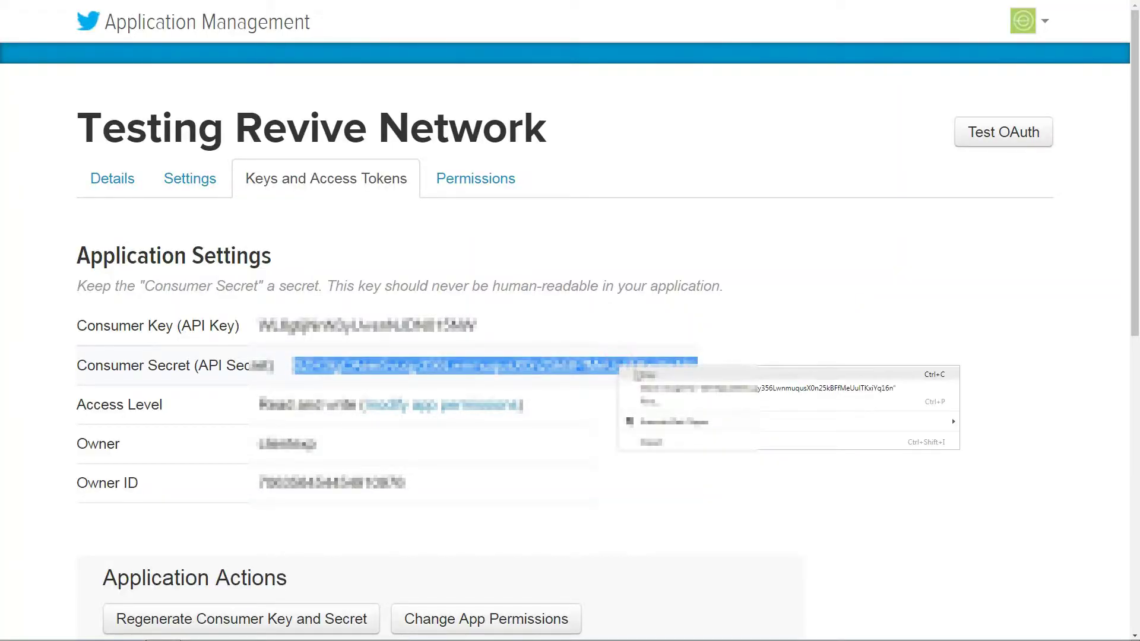
left_click(647, 375)
key("ctrl+Tab")
right_click(593, 255)
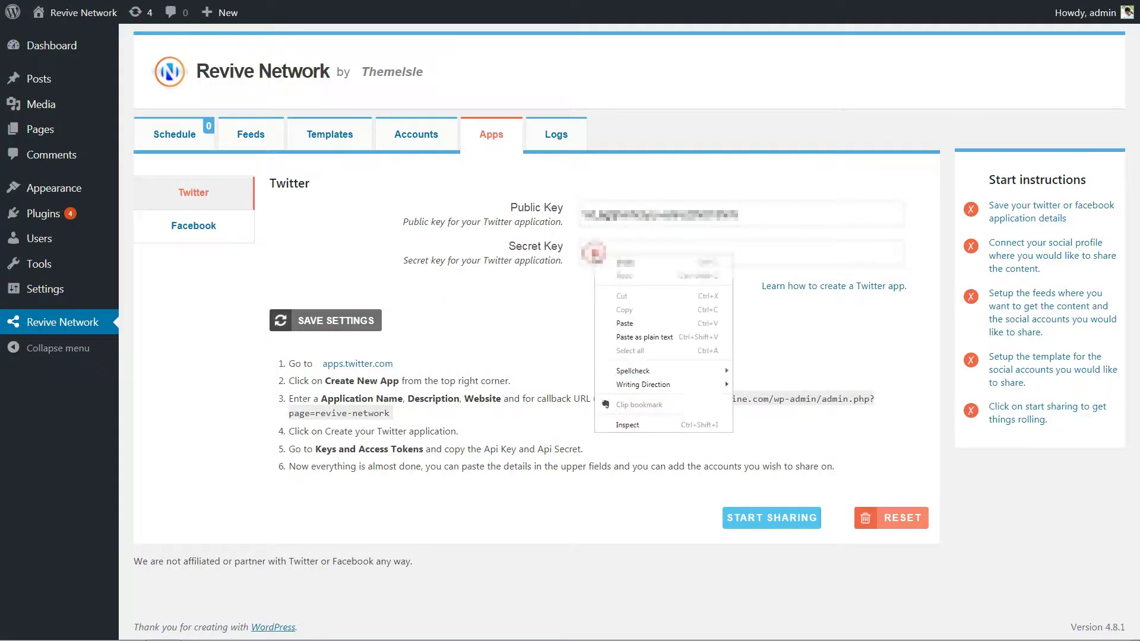
left_click(624, 323)
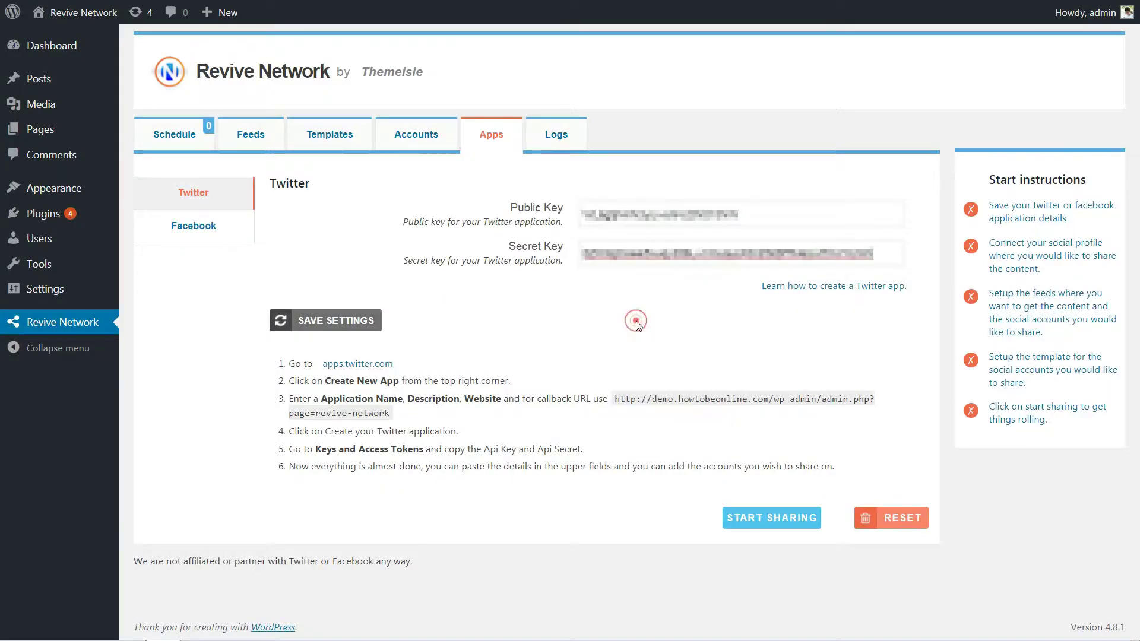
left_click(324, 321)
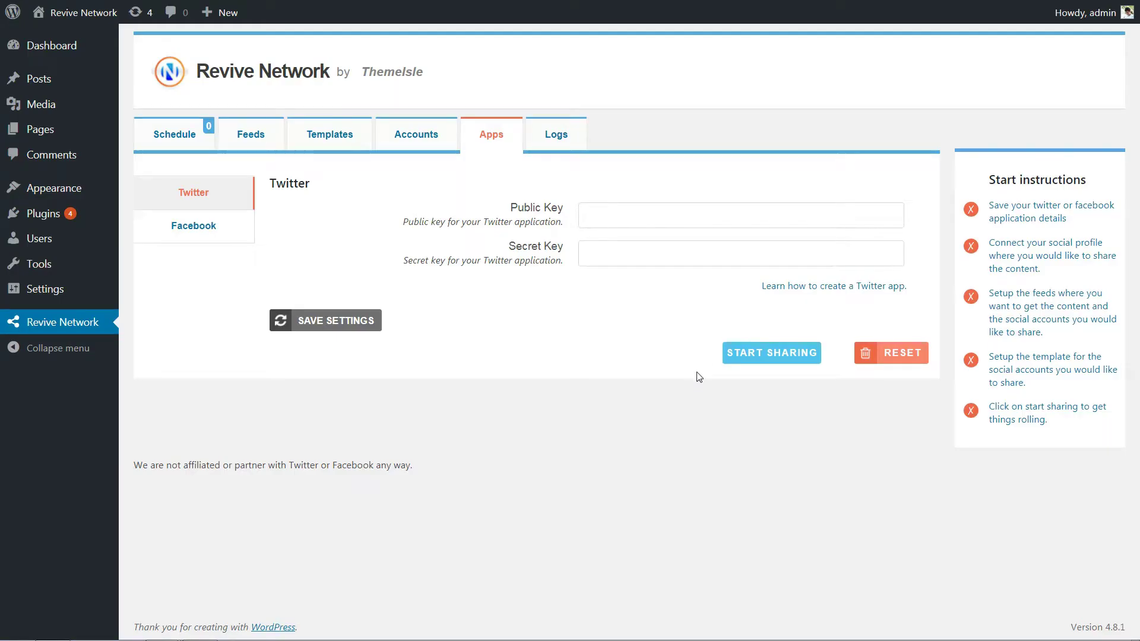
Add a Twitter account under Accounts by authorizing the Testing Revive Network app
left_click(420, 138)
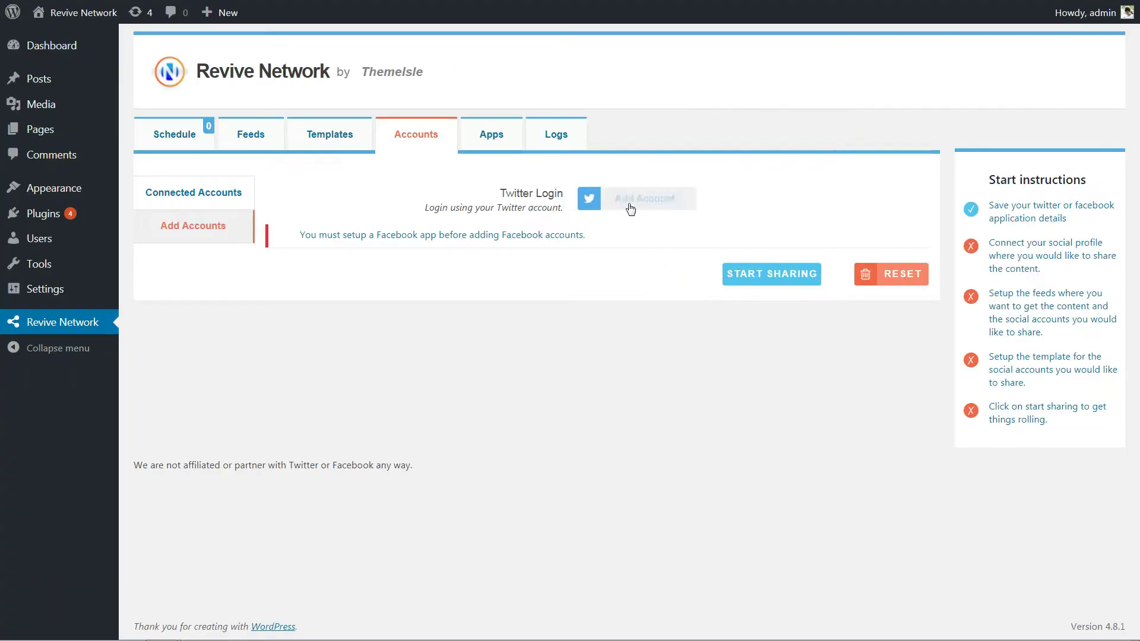
left_click(811, 284)
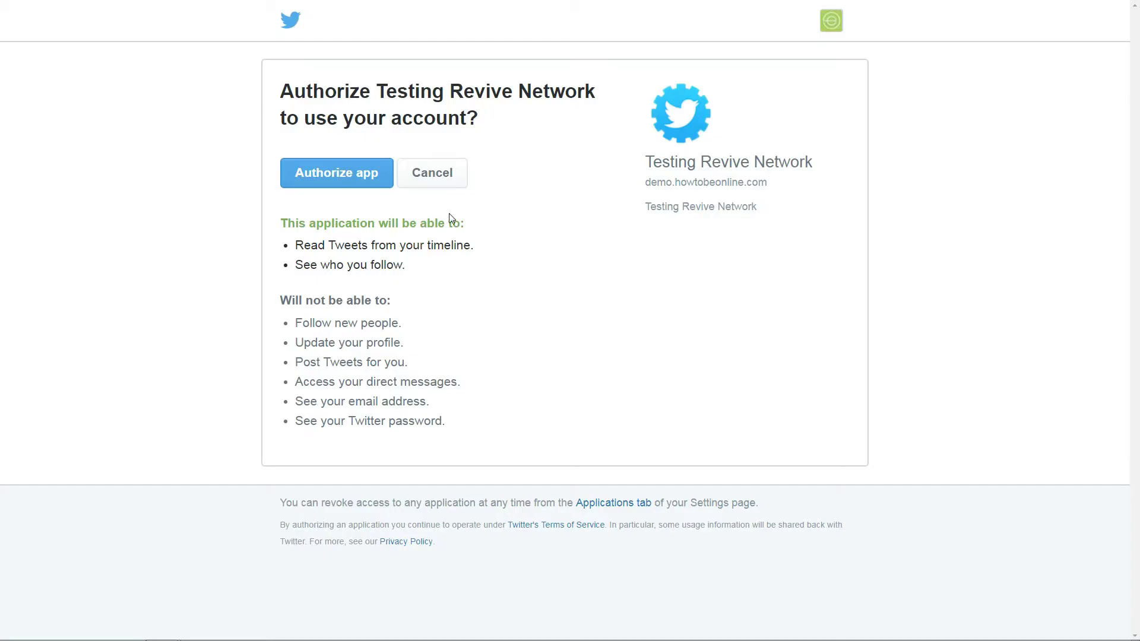
left_click(344, 181)
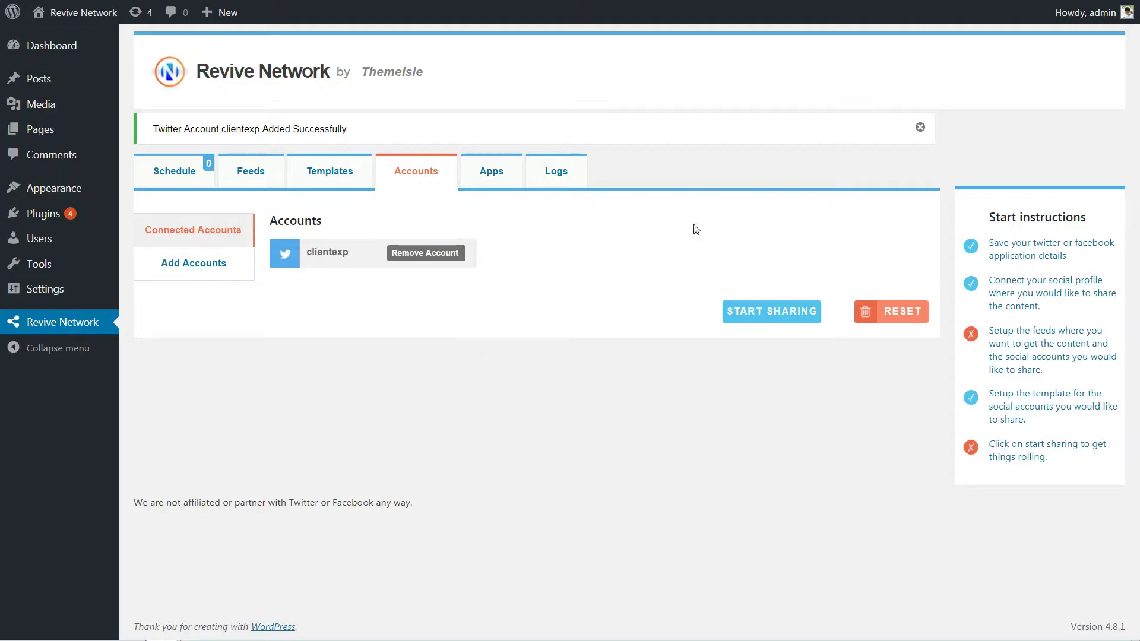
left_click(243, 184)
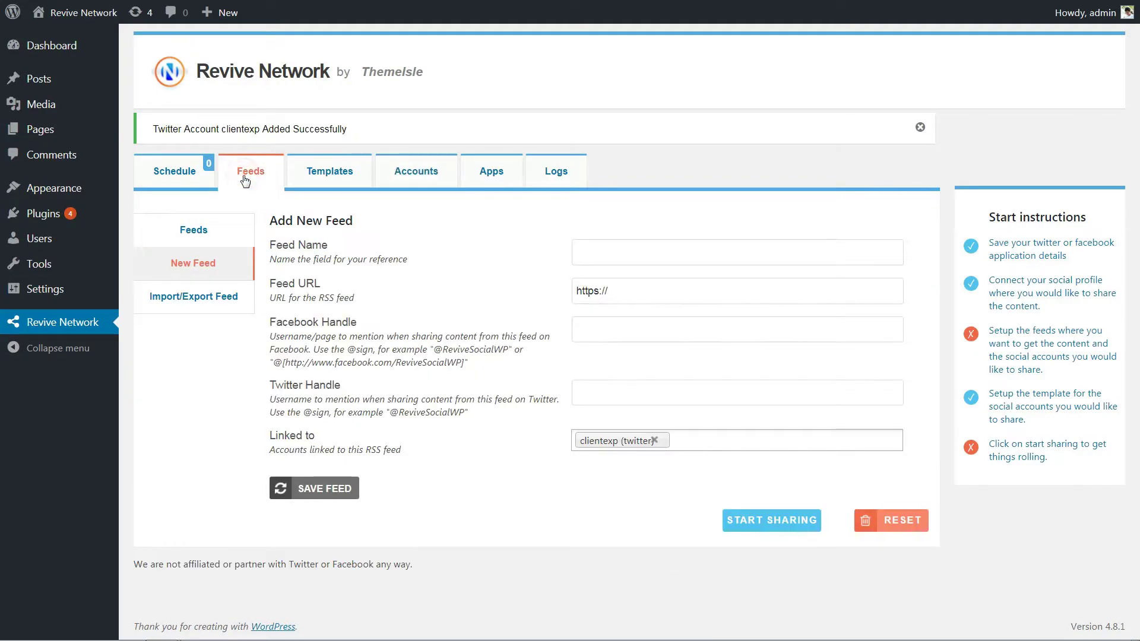
left_click(593, 244)
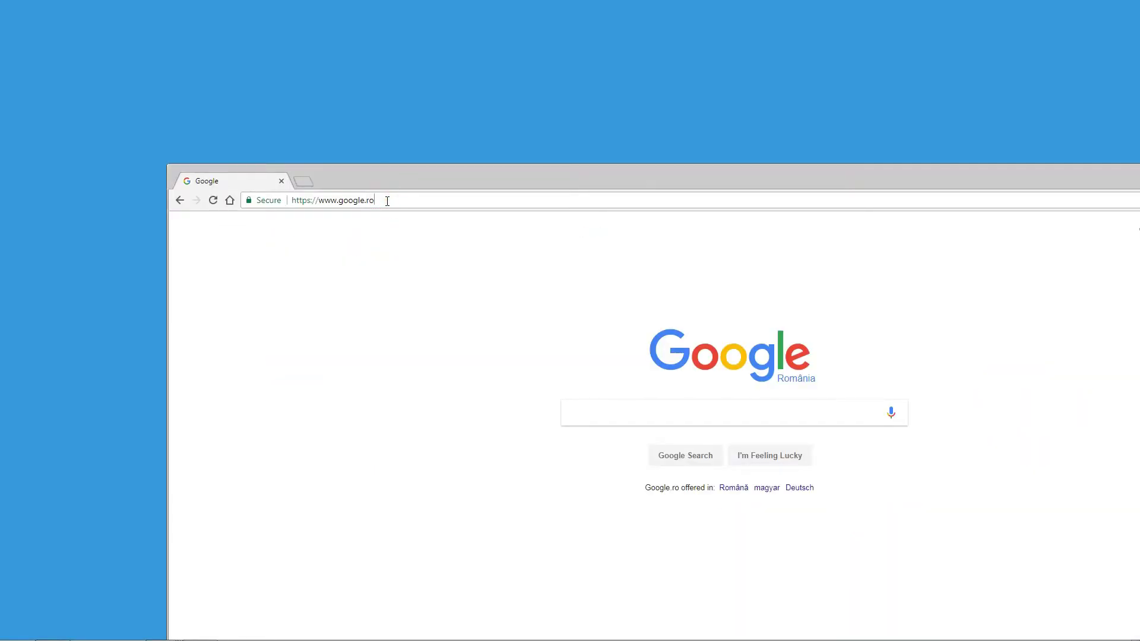
left_click_drag(387, 200, 292, 200)
key("BackSpace")
type("https")
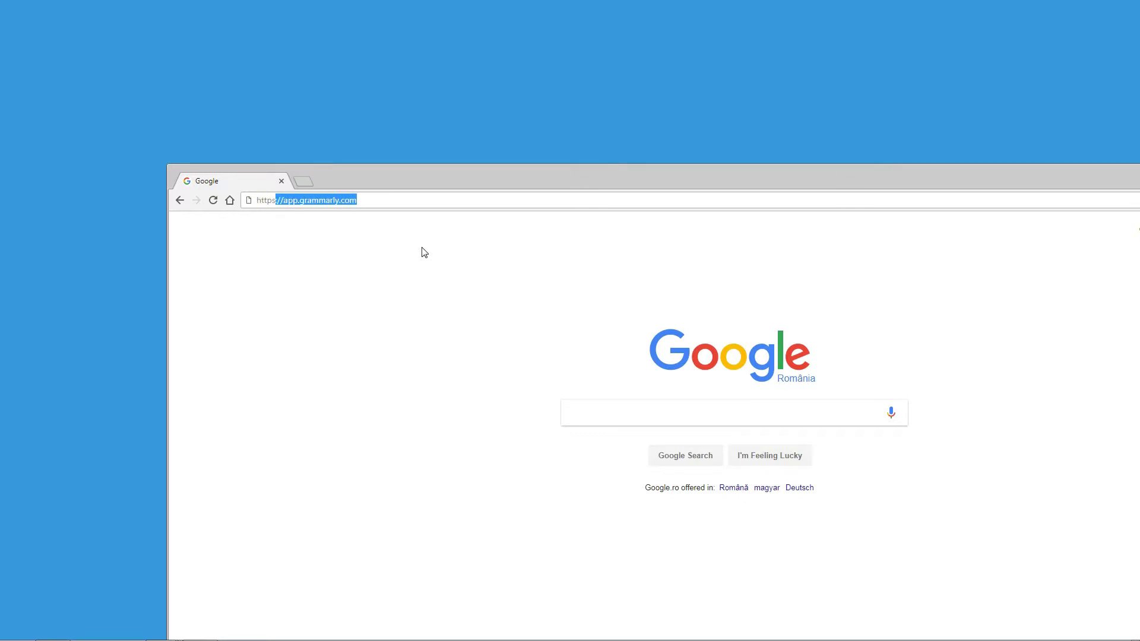
type("://themeisle.com")
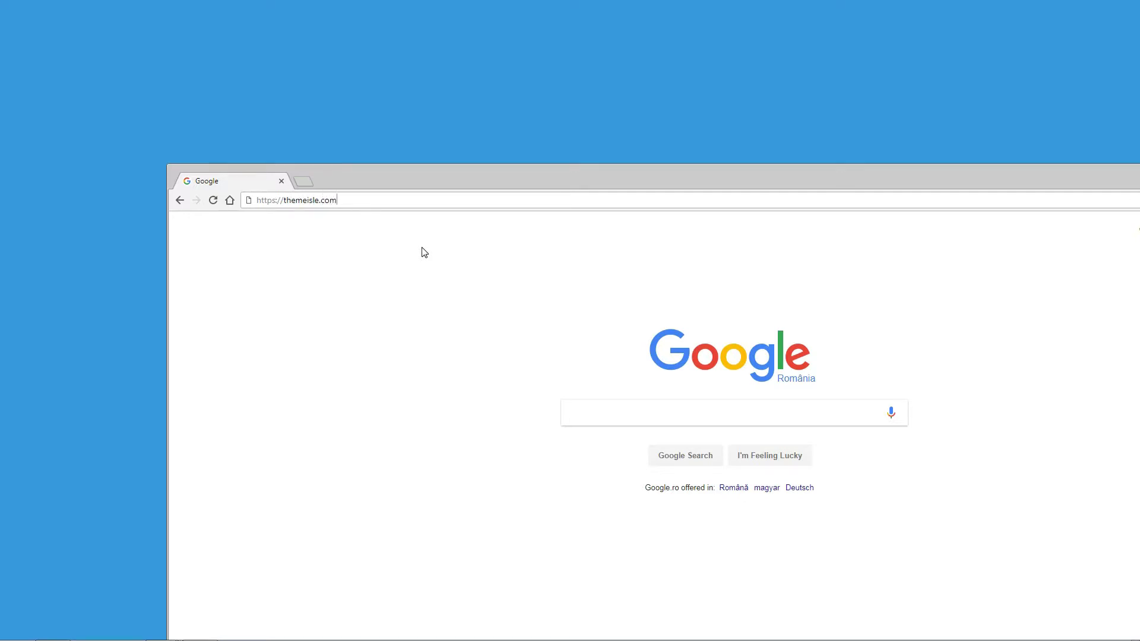
type("/blog/feed")
key("Return")
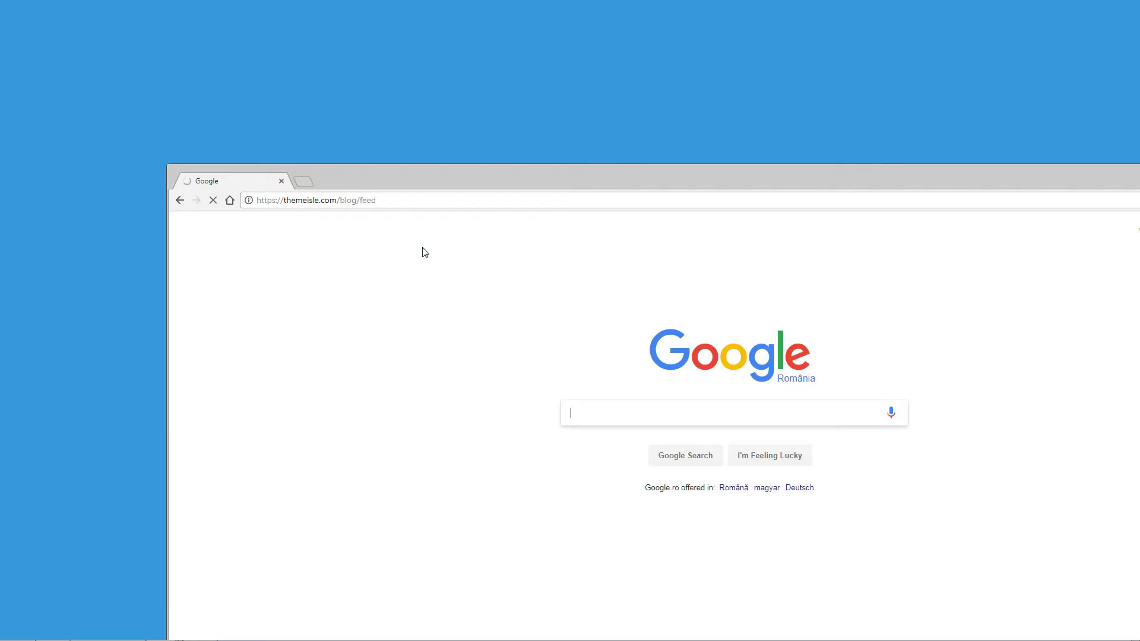
scroll(700, 419, "down", 9)
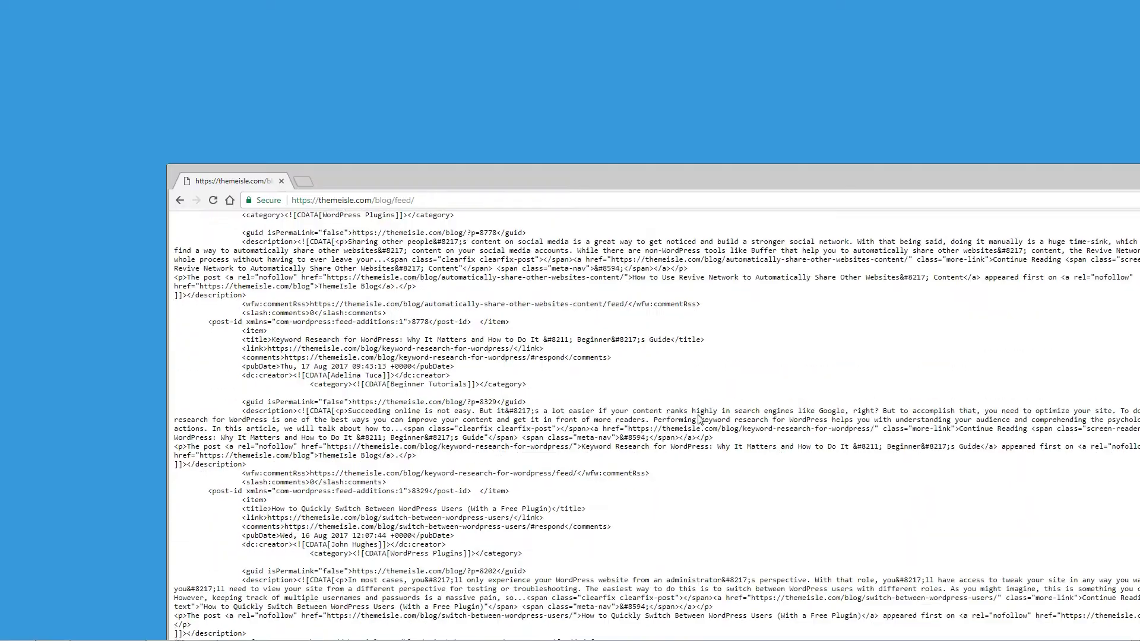
scroll(701, 421, "down", 10)
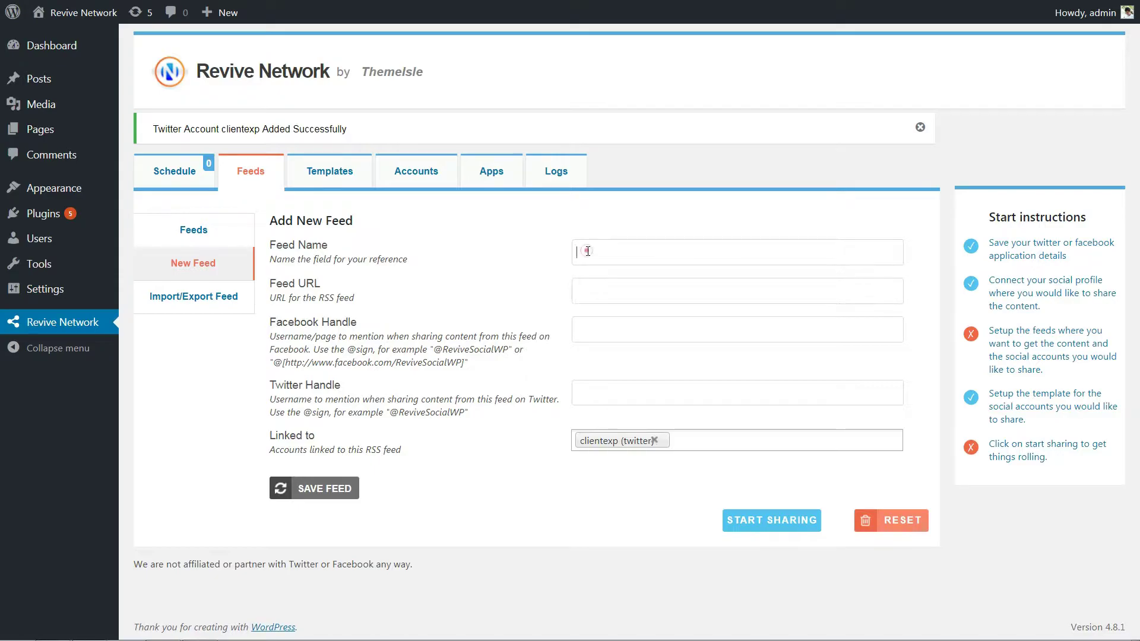
left_click(587, 251)
type("Themeisle Blog Feed")
key("Tab")
type("https://themeisle.com/")
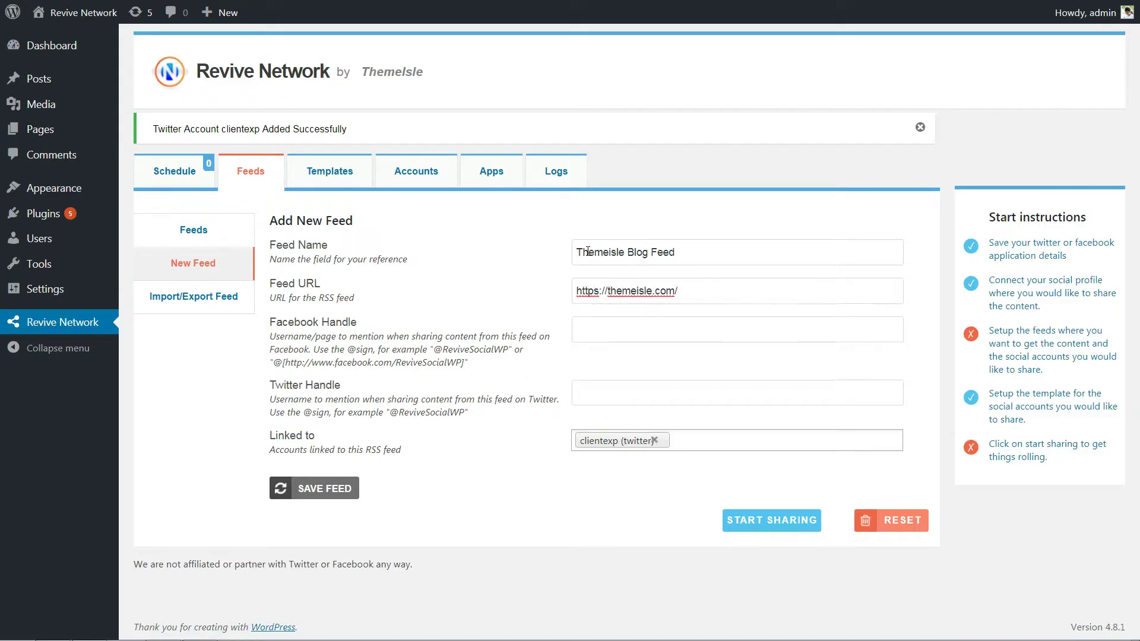
type("blog/feed")
key("Tab")
type("@Themesile")
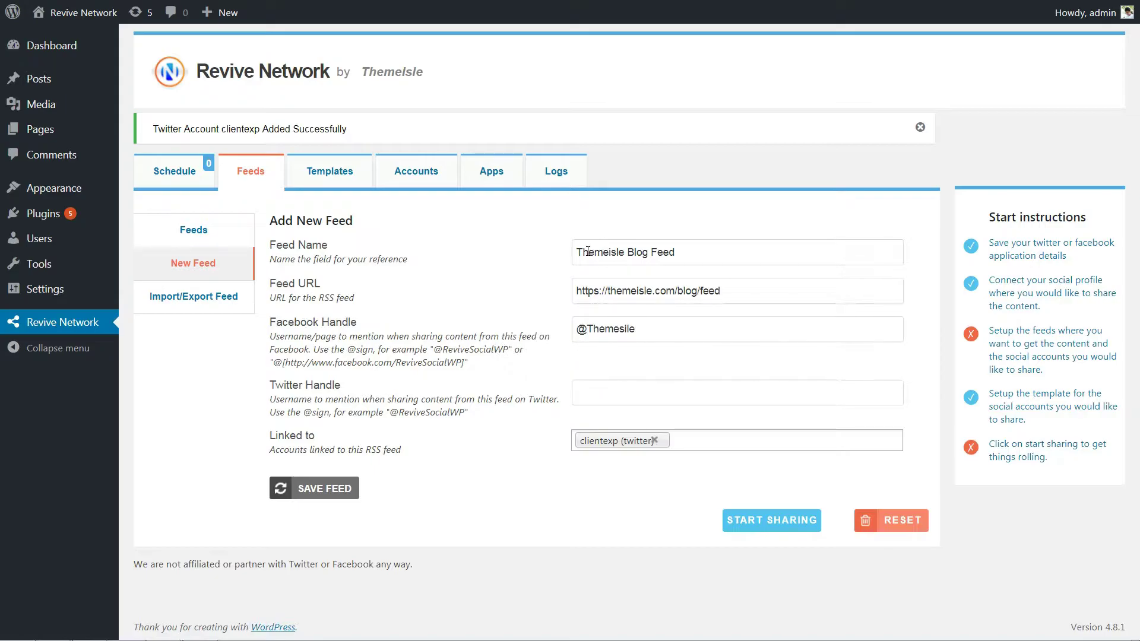
type("@Themeisle")
left_click(317, 490)
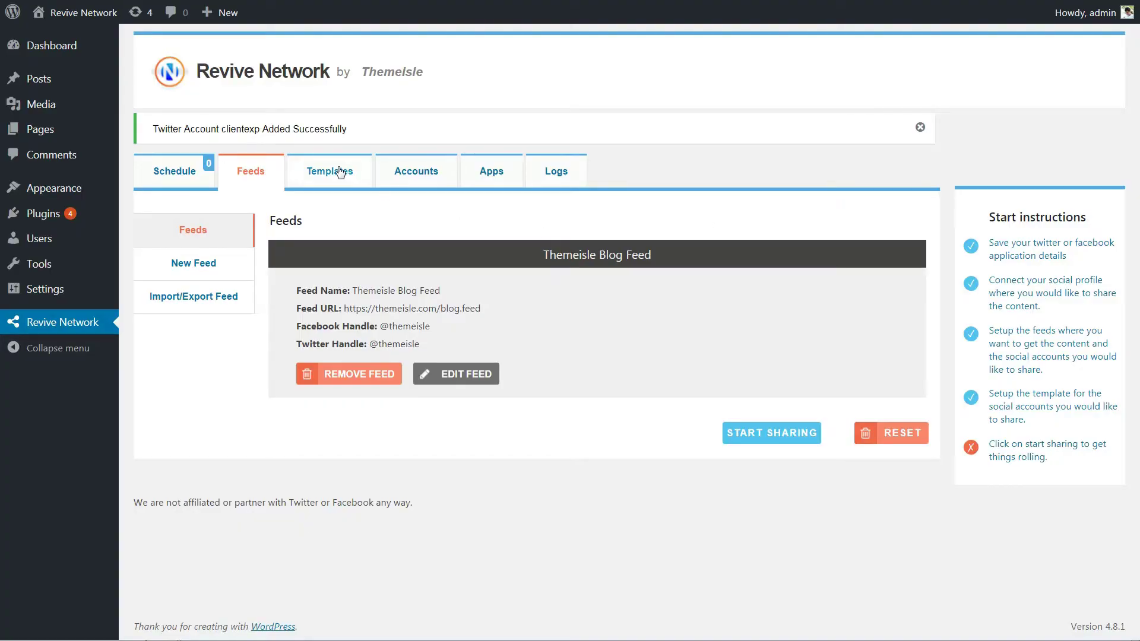
On the Templates tab, review the {title}, {mention} and {link} magic tags
left_click(333, 172)
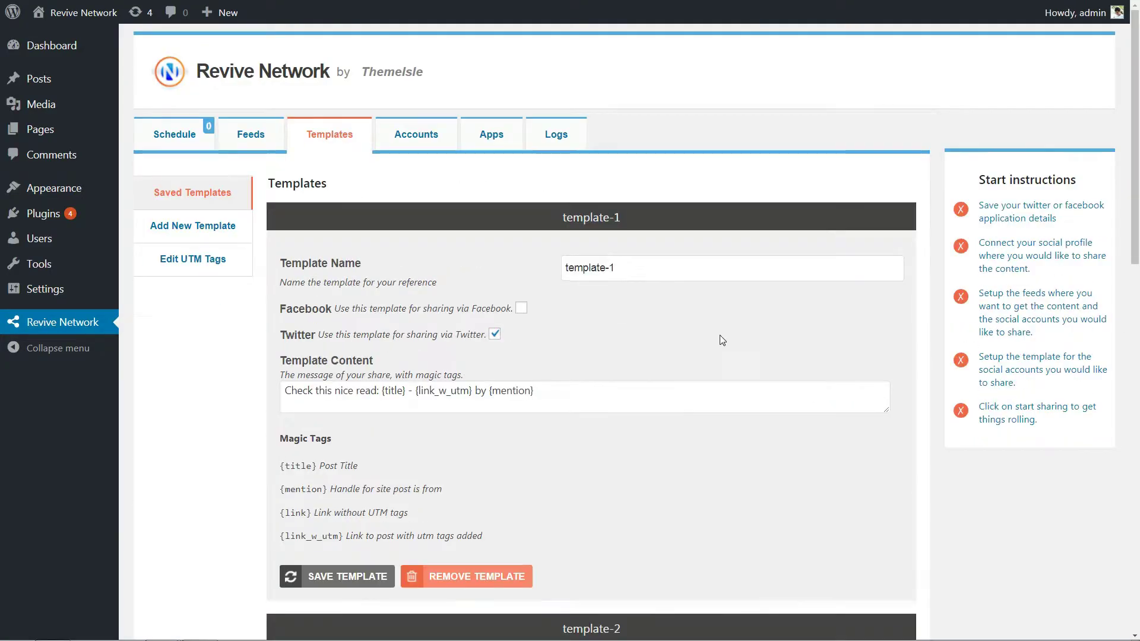
scroll(719, 336, "down", 5)
scroll(721, 336, "down", 10)
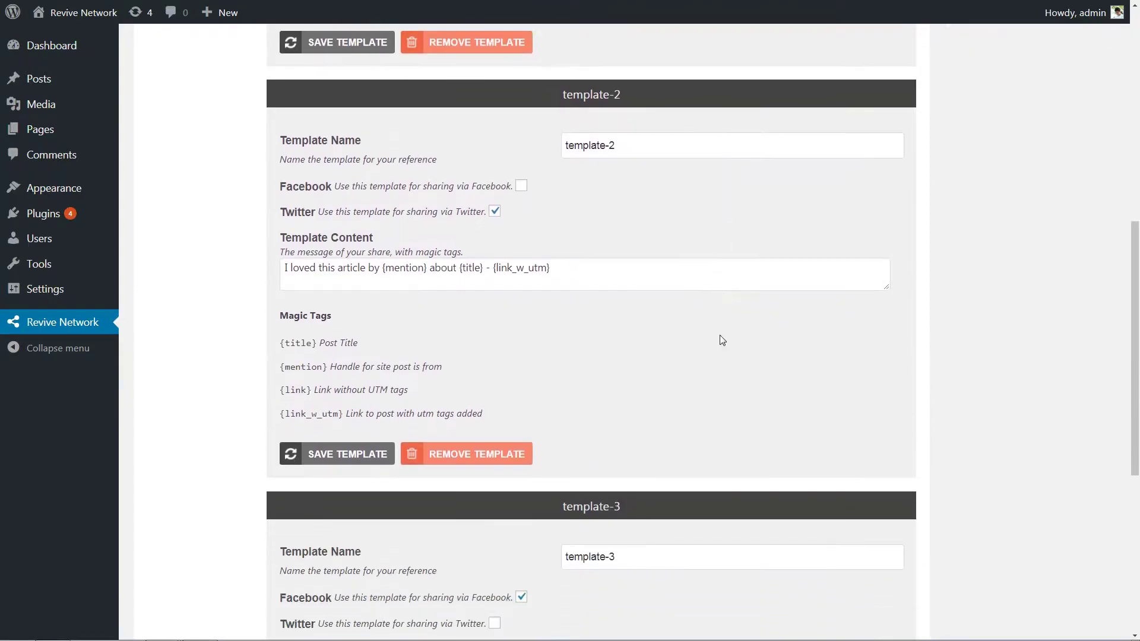
scroll(722, 341, "up", 15)
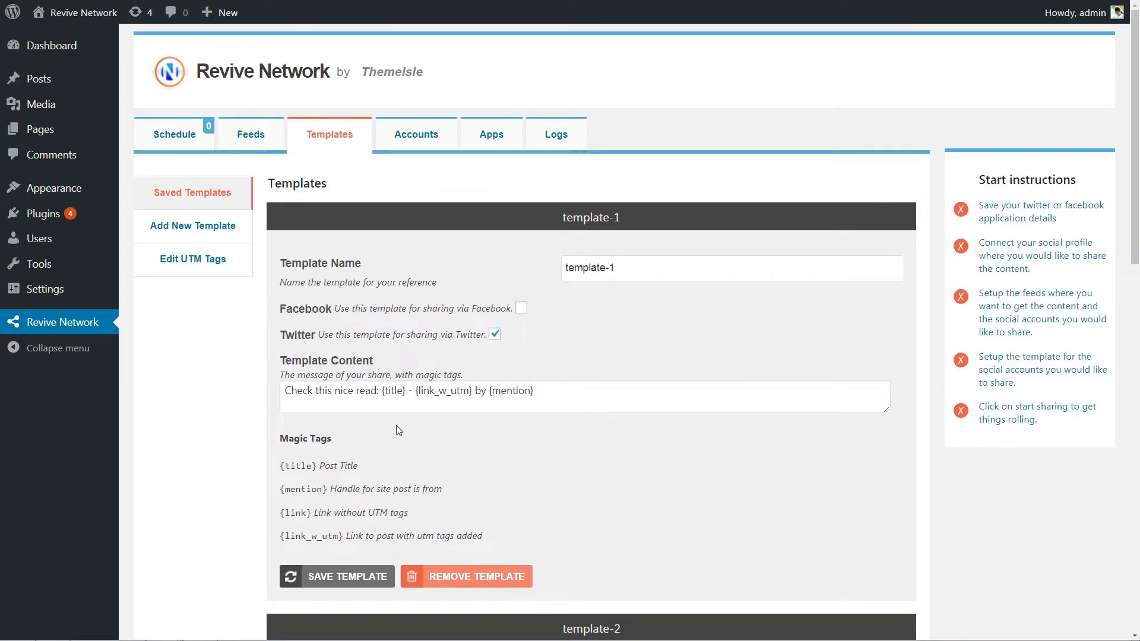
left_click(316, 467)
left_click(328, 490)
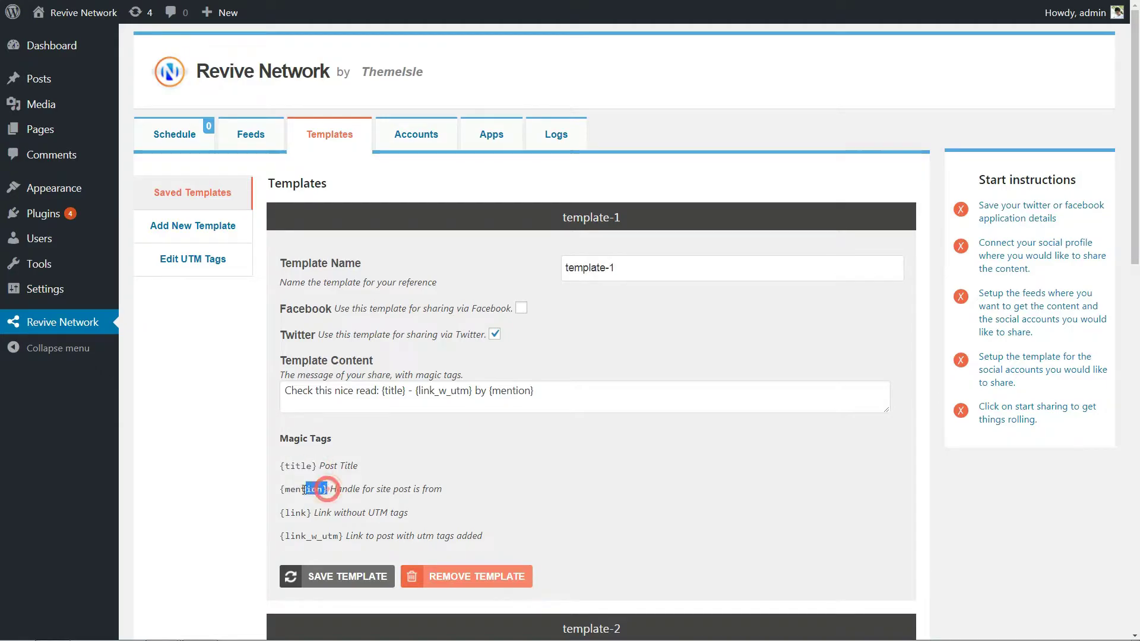
left_click(301, 514)
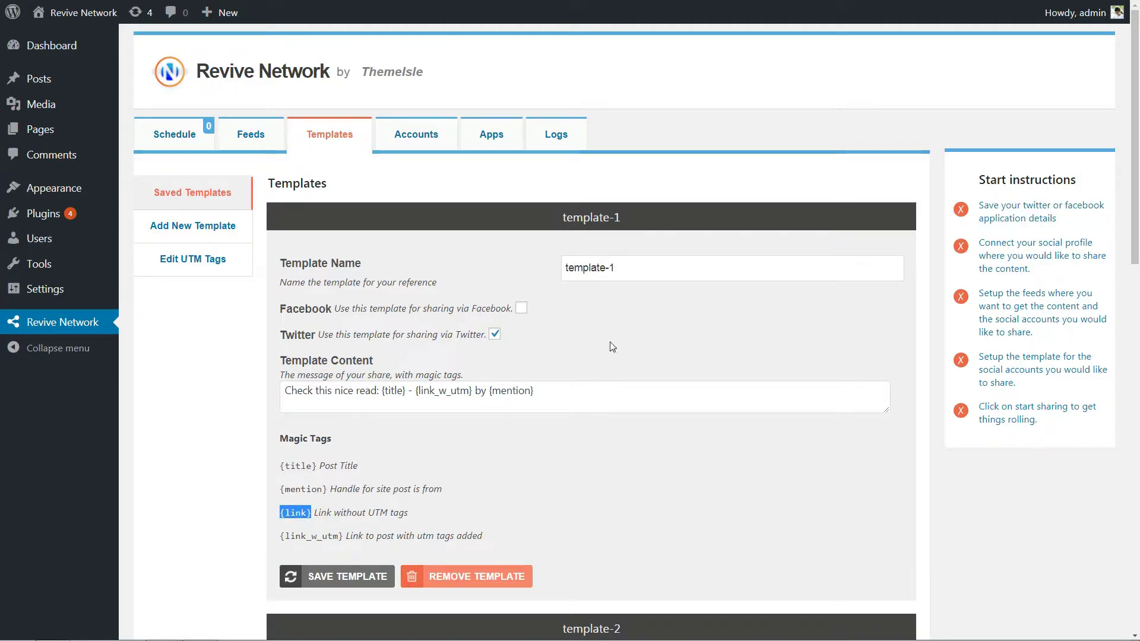
left_click(623, 272)
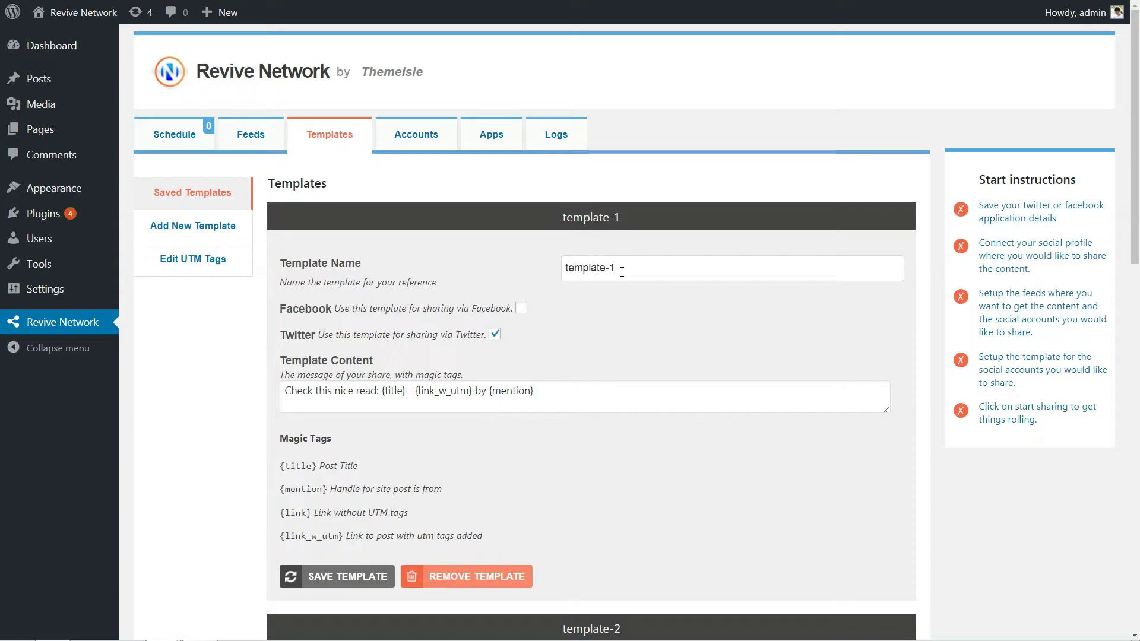
Delete the preset templates template-1, template-2 and template-3
scroll(783, 313, "down", 3)
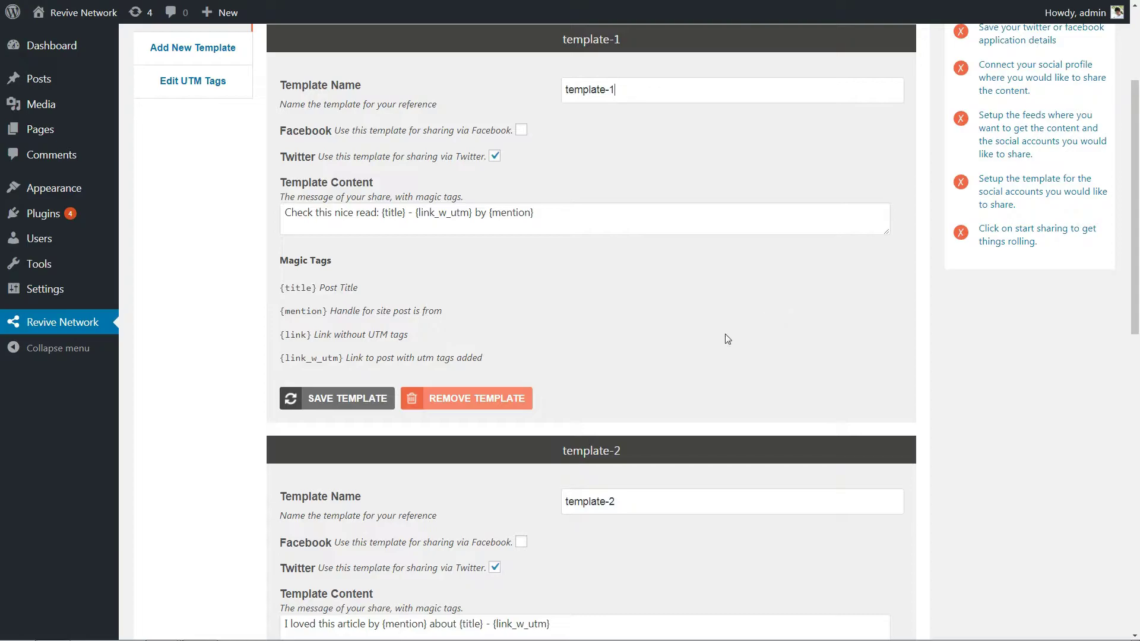
left_click(465, 398)
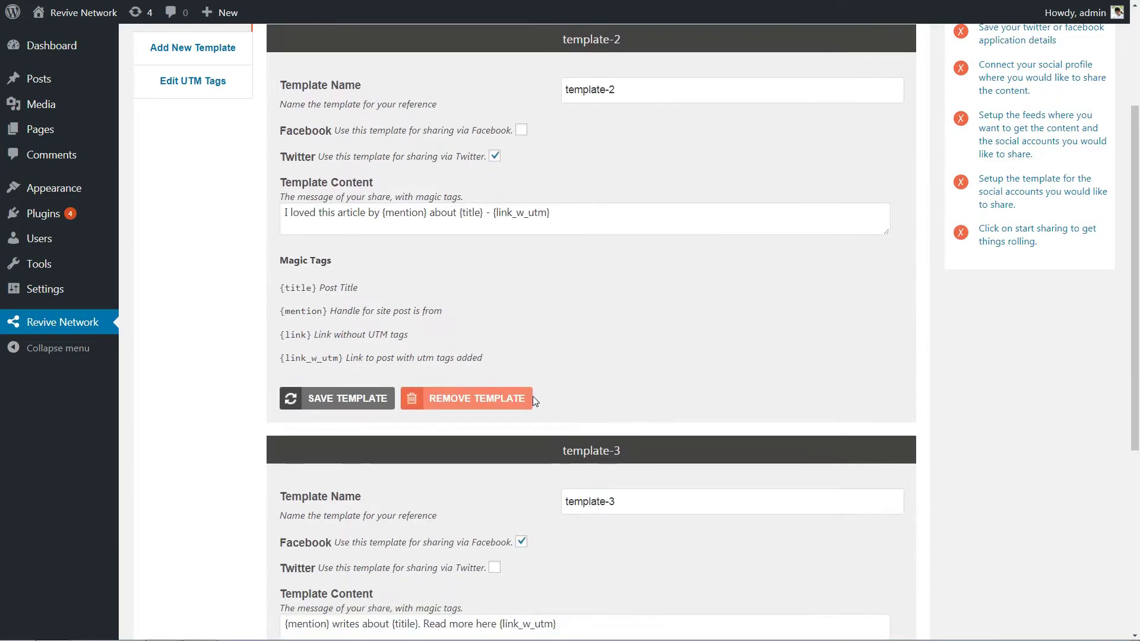
left_click(483, 400)
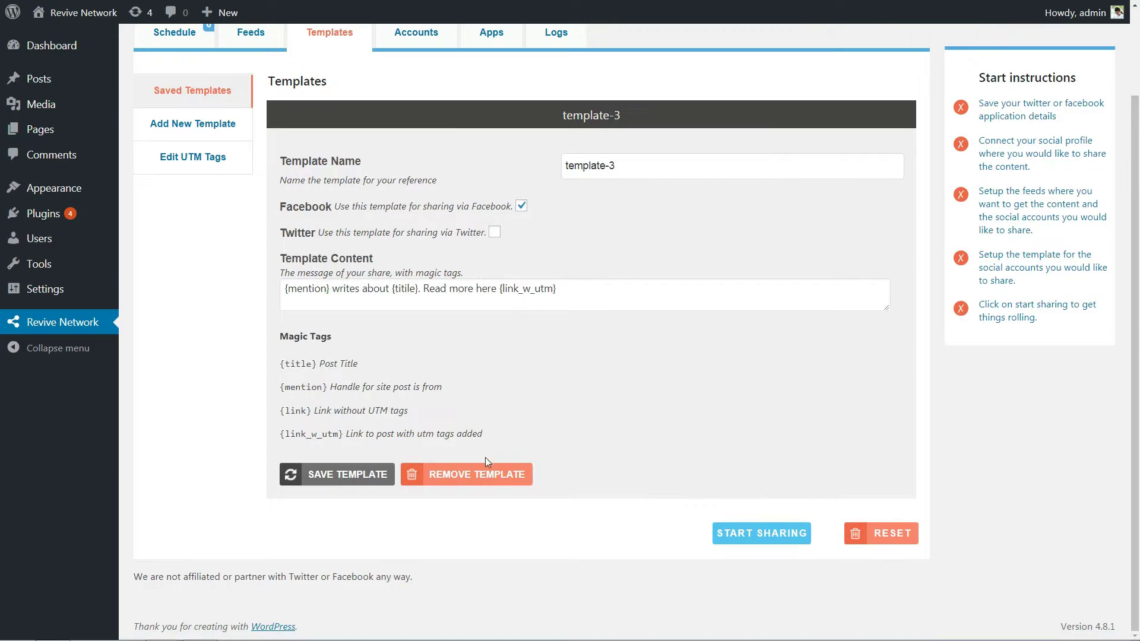
left_click(484, 469)
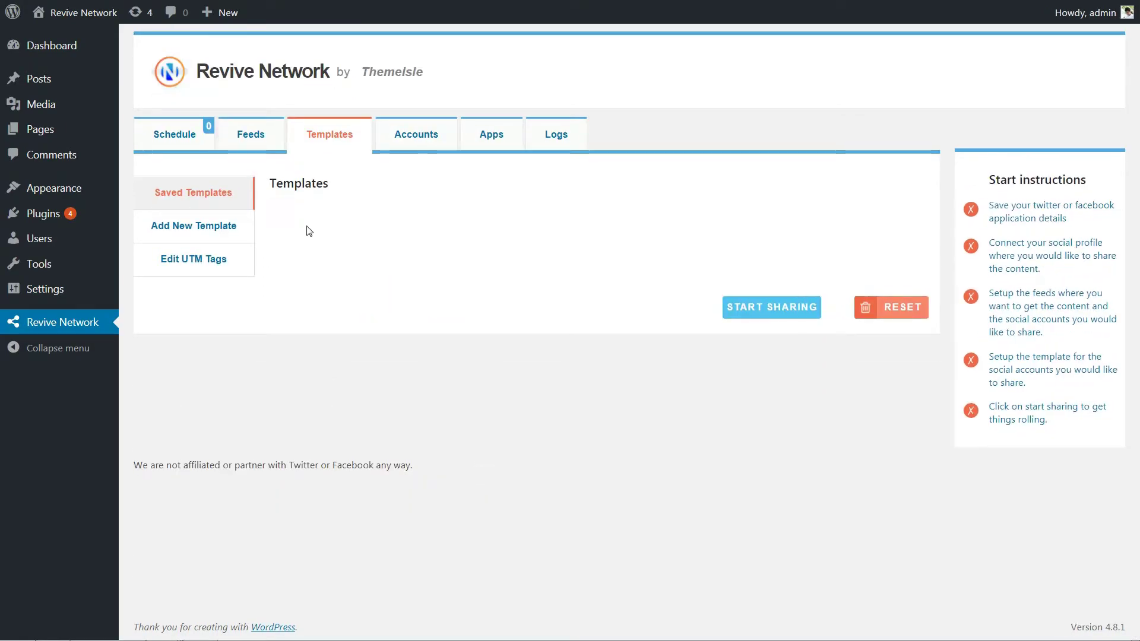
Start a new template named Basic Template with only Twitter sharing ticked
left_click(221, 230)
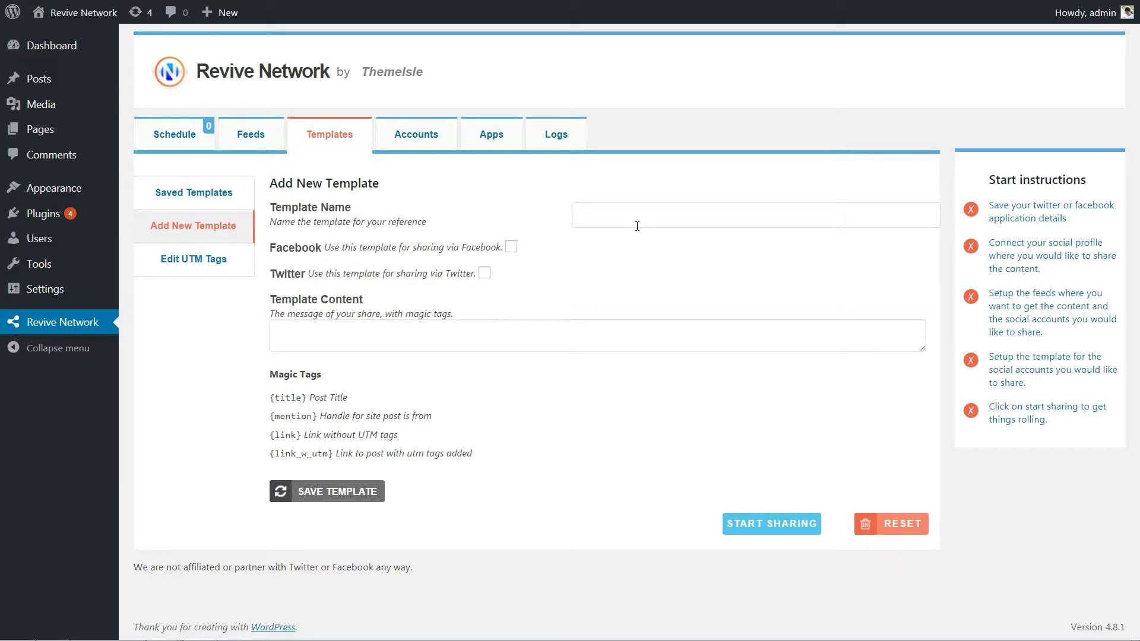
left_click(615, 212)
type("Testing Template")
left_click(511, 247)
left_click(484, 272)
left_click(511, 246)
left_click(484, 272)
left_click(511, 246)
left_click(511, 247)
double_click(484, 274)
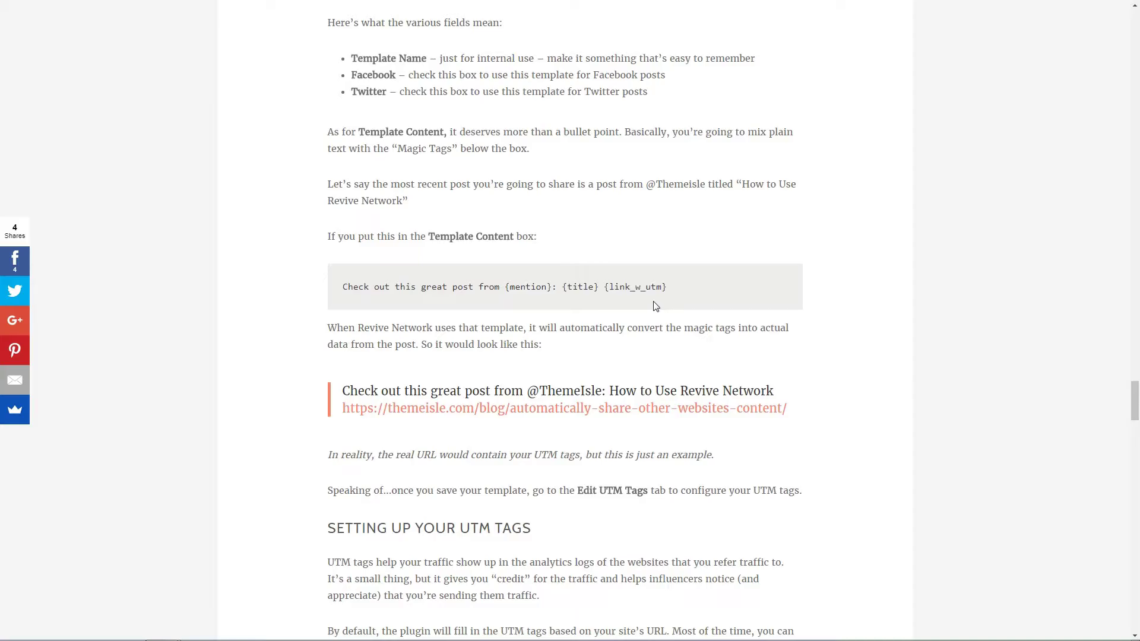
Copy the example template line from the tutorial article
left_click_drag(680, 294, 341, 309)
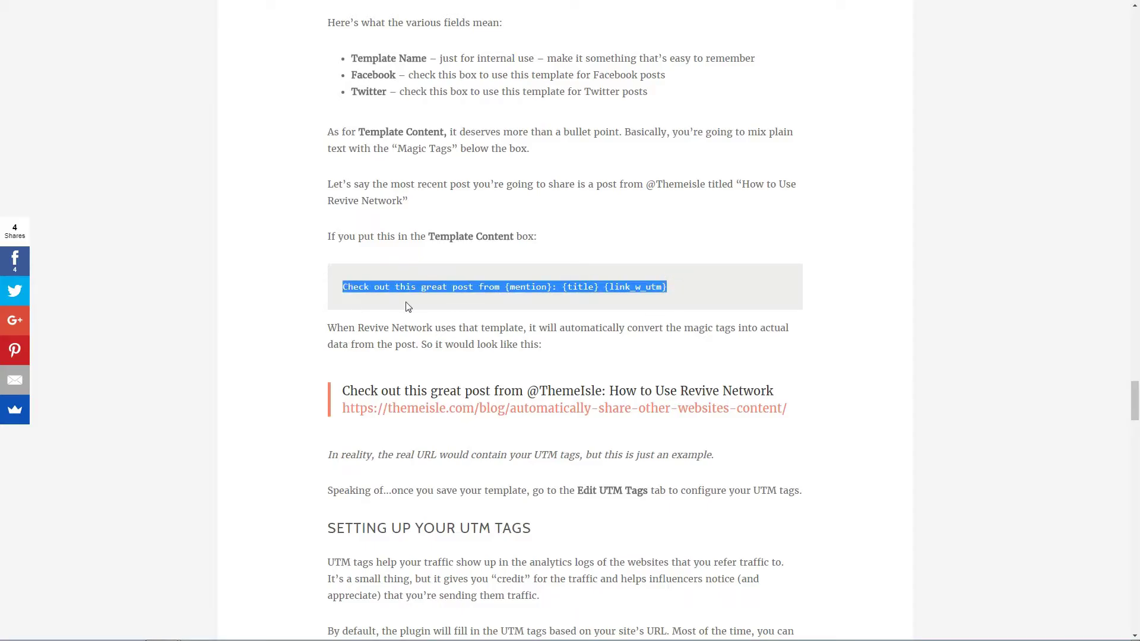
right_click(444, 286)
left_click(483, 294)
key("ctrl+Tab")
Paste 'Check out this great post from {mention}: {title} {link_w_utm}' as content, then open Edit UTM Tags
right_click(303, 367)
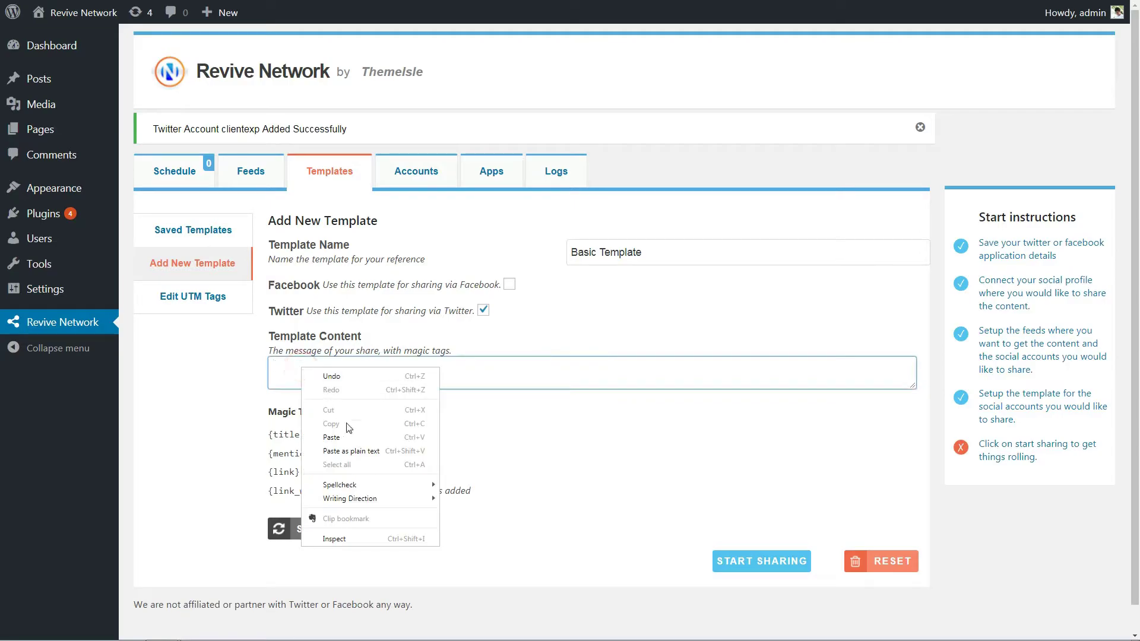
left_click(354, 438)
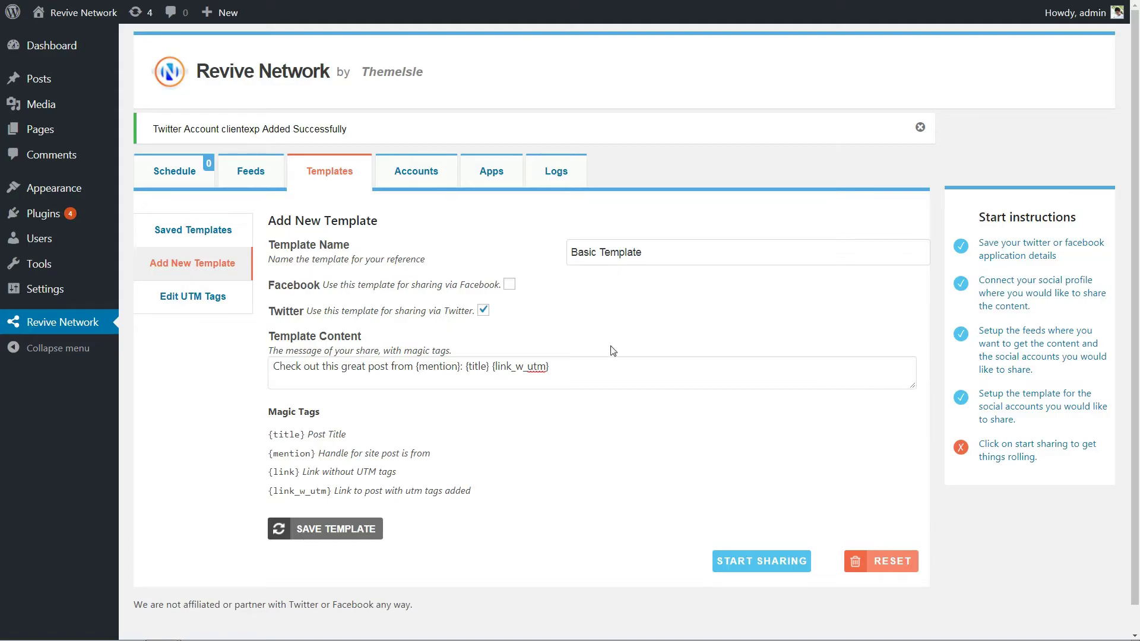
left_click(205, 298)
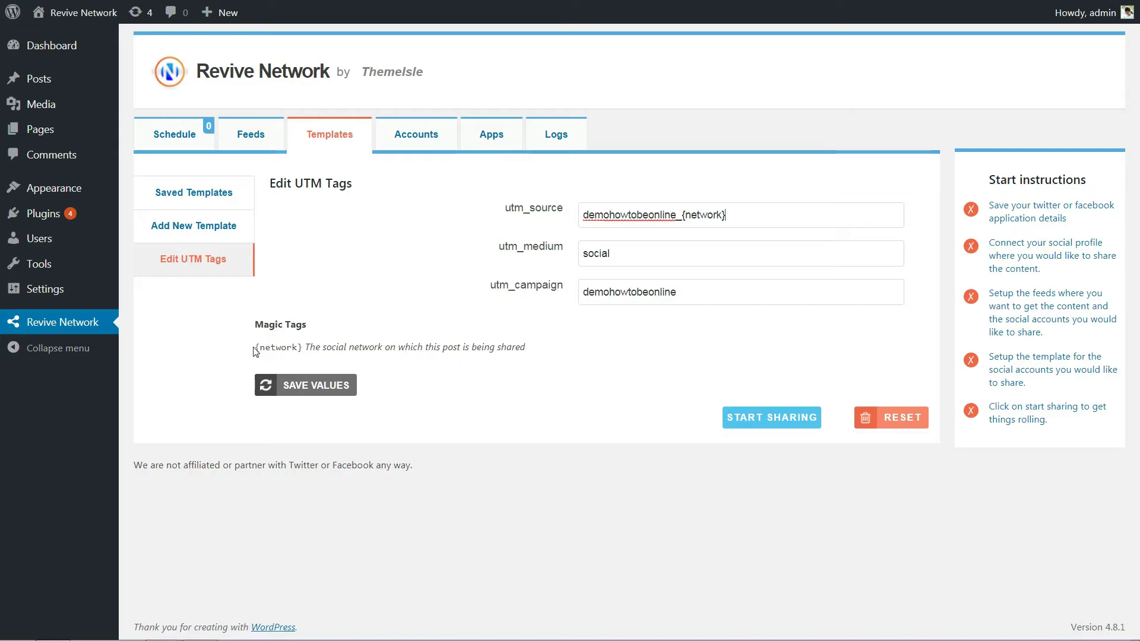
Review utm_source demohowtobeonline_{network}, utm_medium social and utm_campaign demohowtobeonline
left_click_drag(732, 217, 579, 220)
left_click_drag(621, 255, 581, 256)
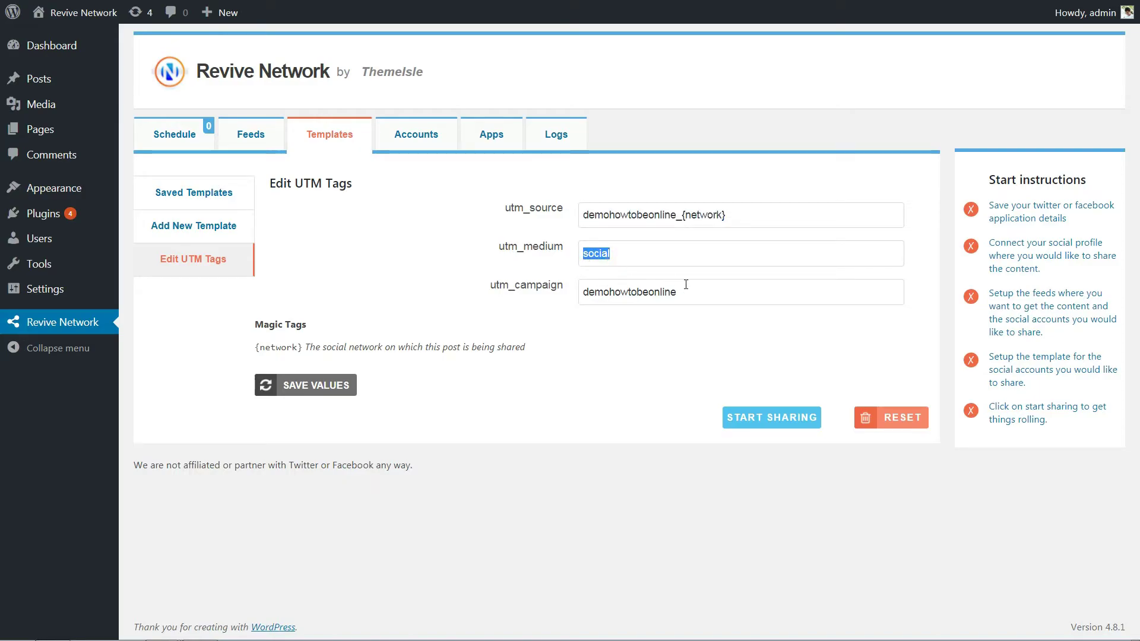
left_click_drag(686, 285, 581, 292)
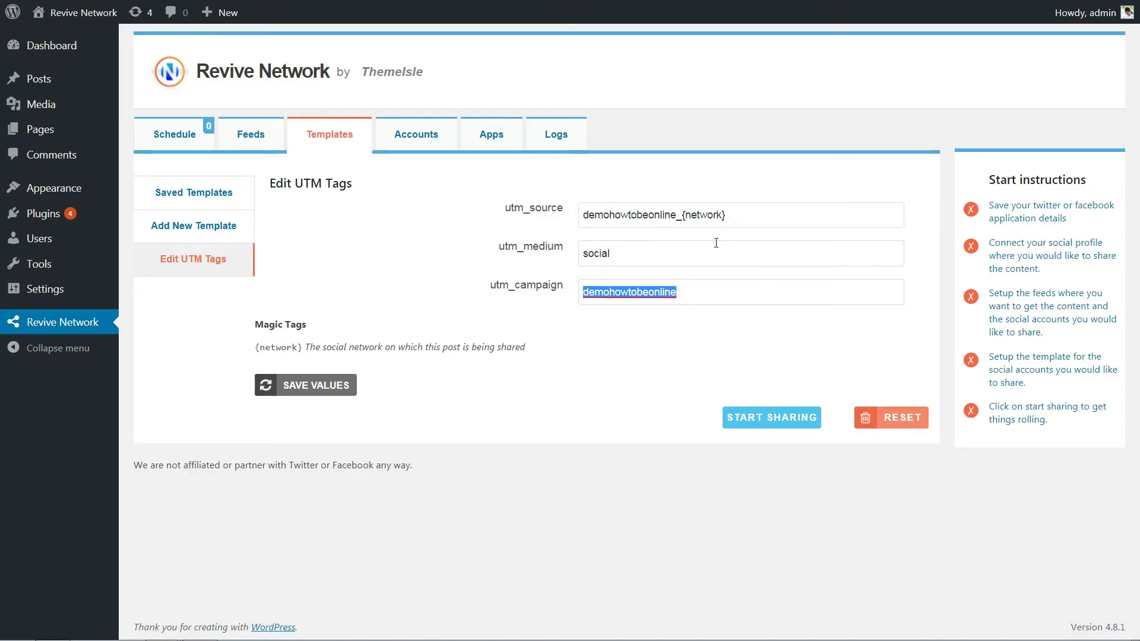
left_click(740, 215)
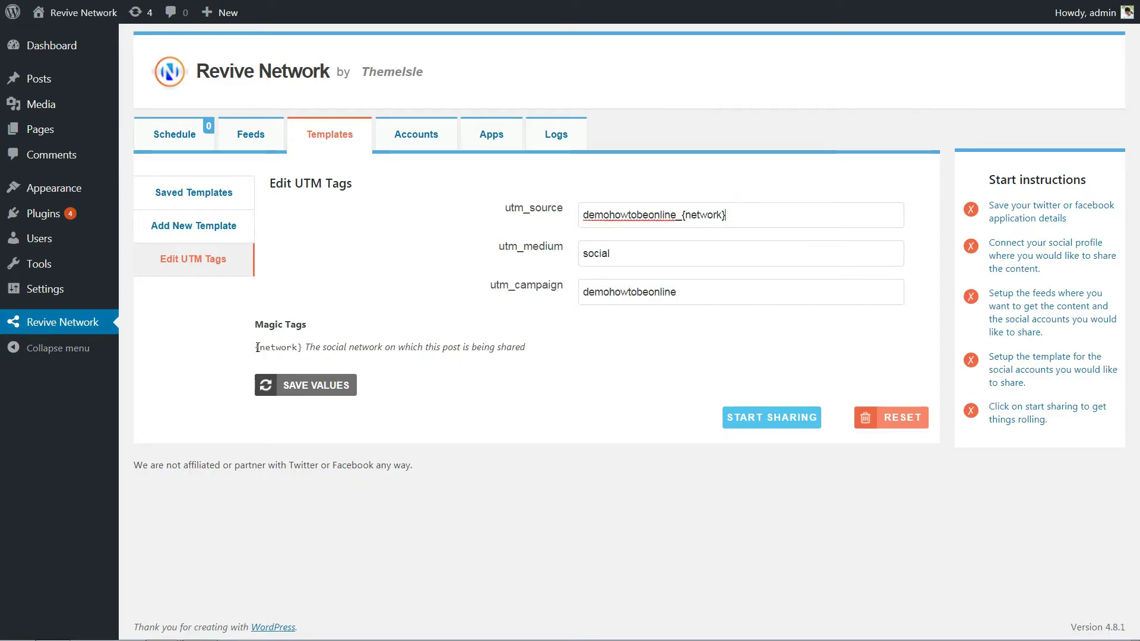
left_click_drag(256, 347, 302, 344)
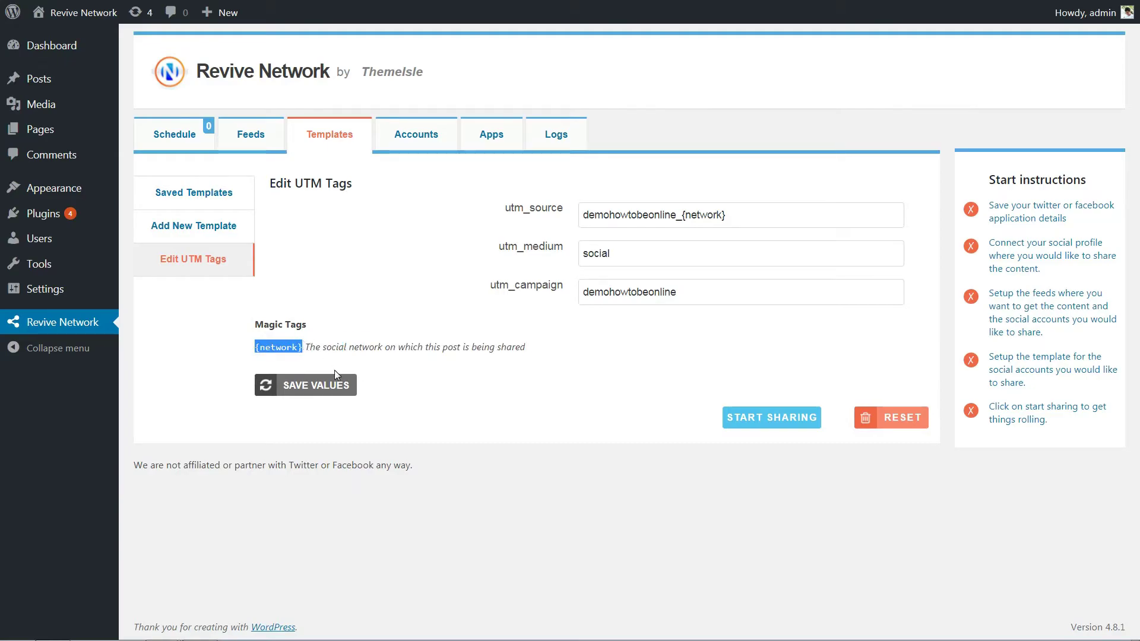
double_click(684, 214)
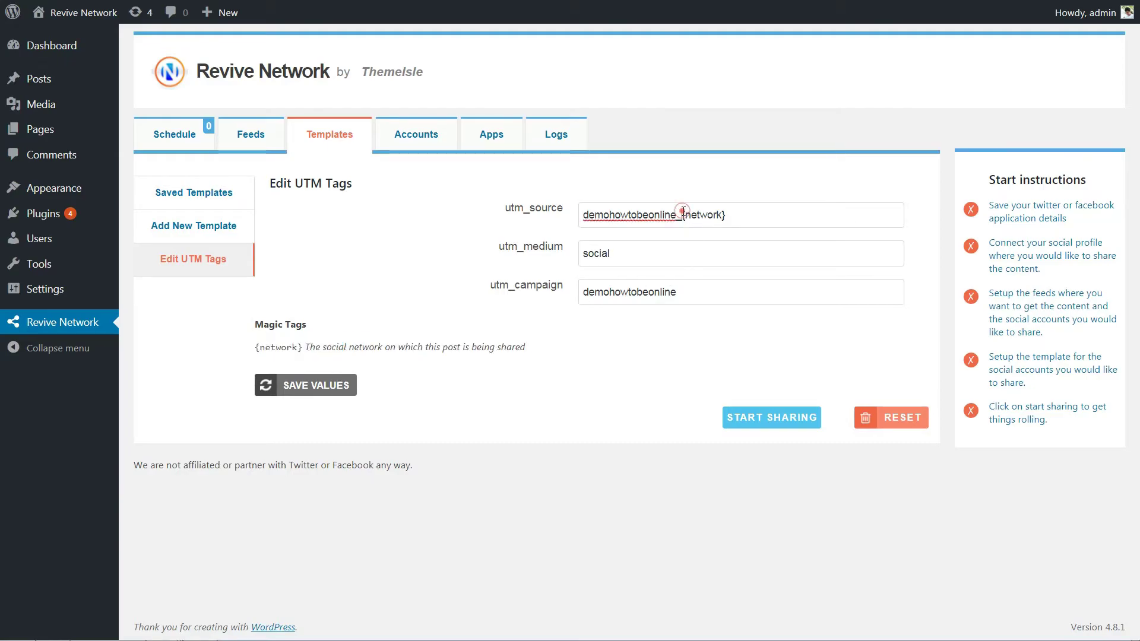
left_click_drag(683, 215, 727, 225)
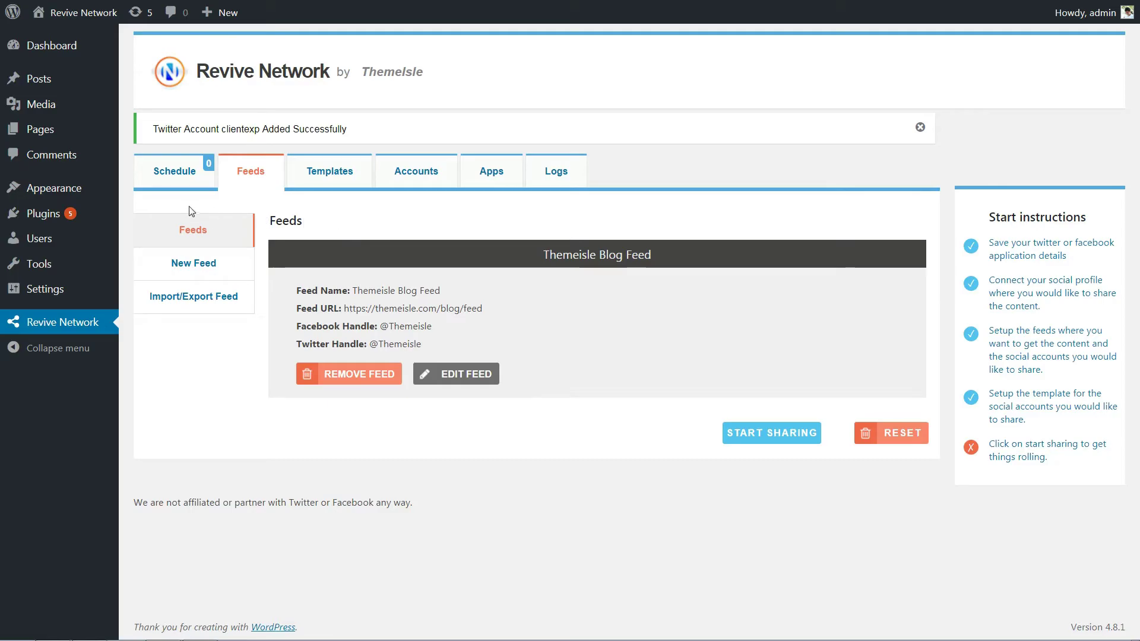
Open Schedule > Share Settings and highlight each interval field in turn
left_click(170, 175)
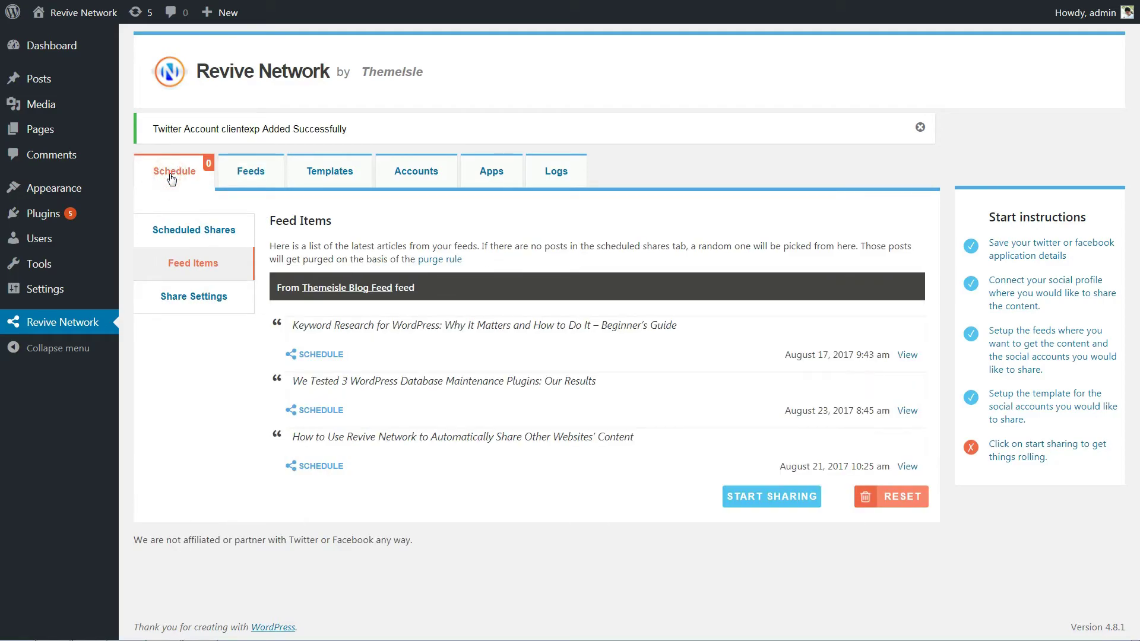
left_click(209, 302)
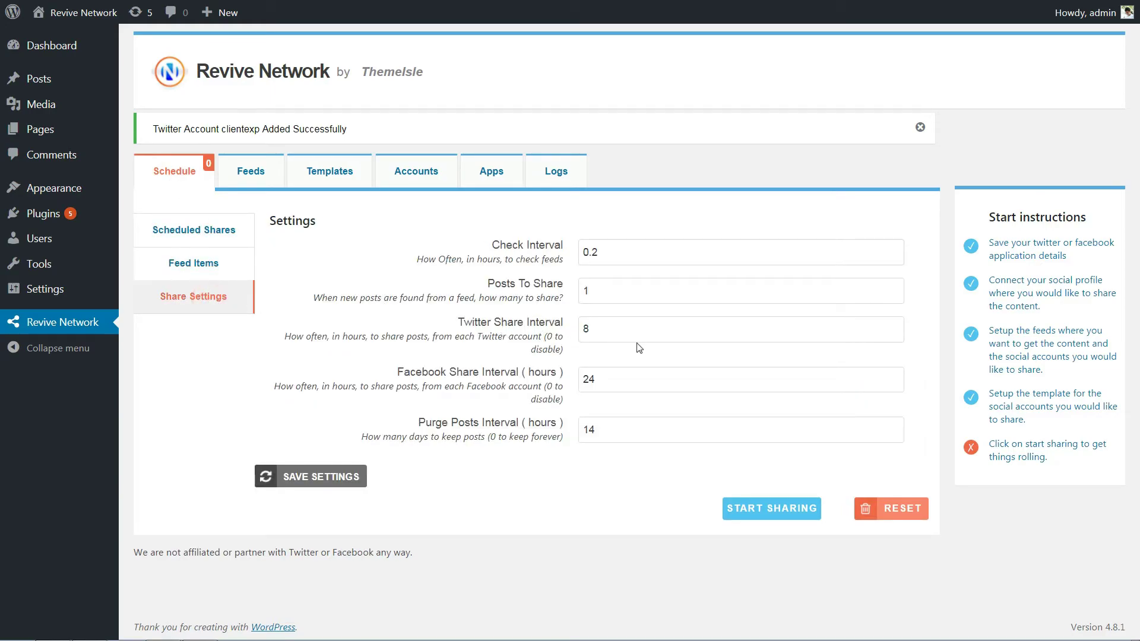
double_click(619, 252)
left_click(606, 289)
double_click(599, 330)
double_click(596, 380)
double_click(597, 431)
Go over the values: check interval 0.2, 1 post, Twitter 8, Facebook 24, purge 14
left_click(607, 248)
double_click(610, 250)
double_click(601, 290)
double_click(604, 330)
double_click(617, 384)
double_click(610, 428)
Save the share settings and start sharing from the feeds
left_click(310, 476)
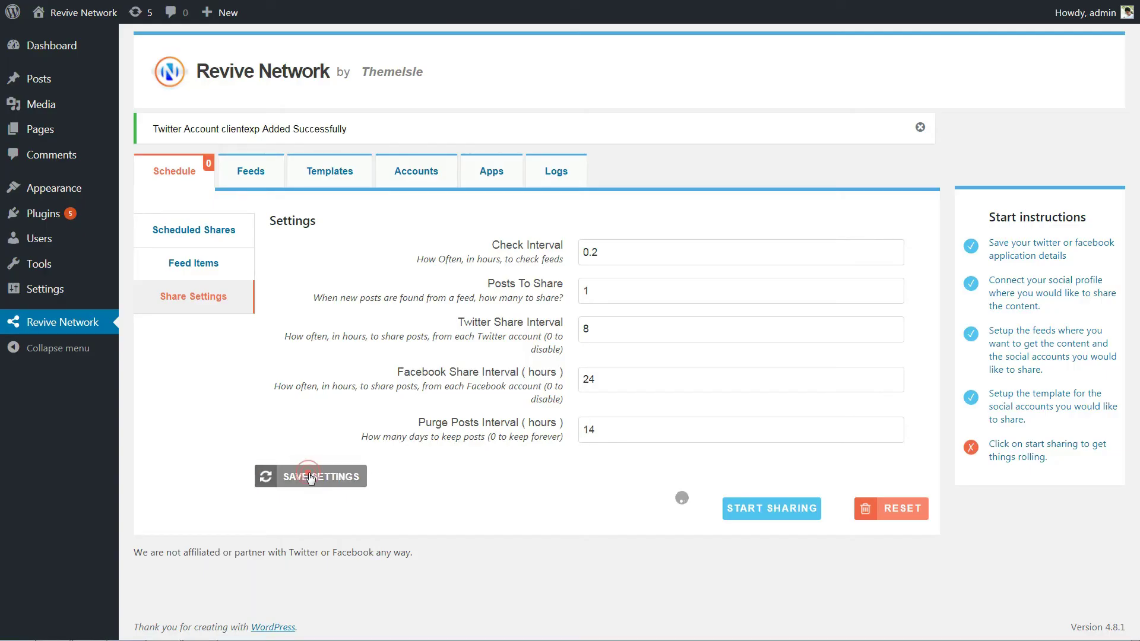
left_click(664, 58)
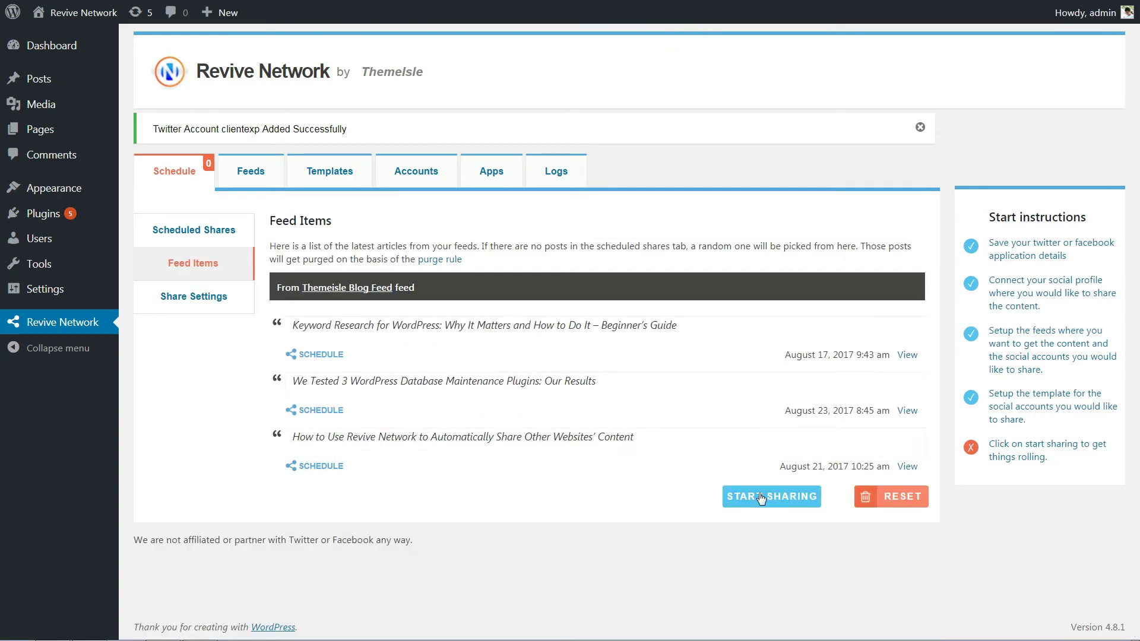
left_click(760, 496)
Look over the scheduled shares and feed items, then stop sharing
left_click(219, 230)
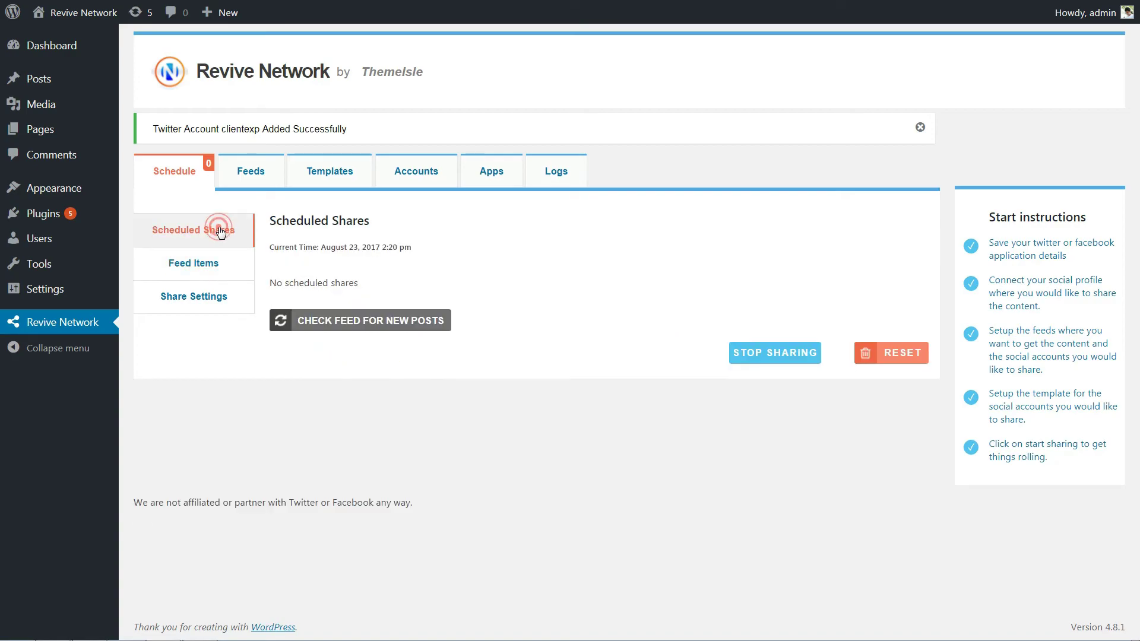
left_click(178, 172)
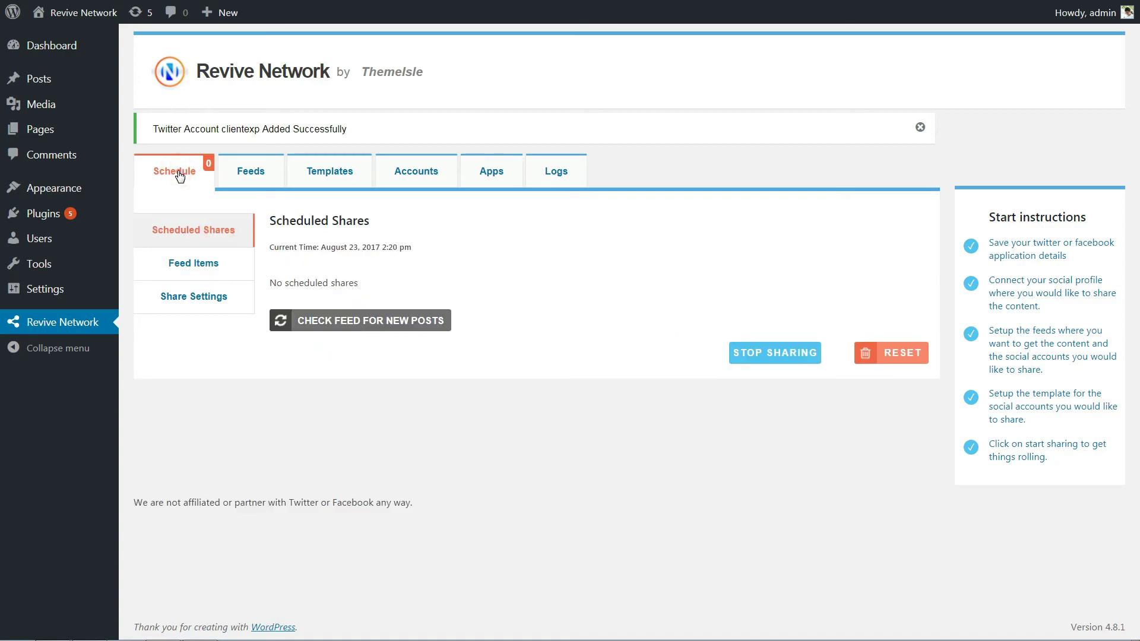
left_click(197, 261)
left_click(374, 322)
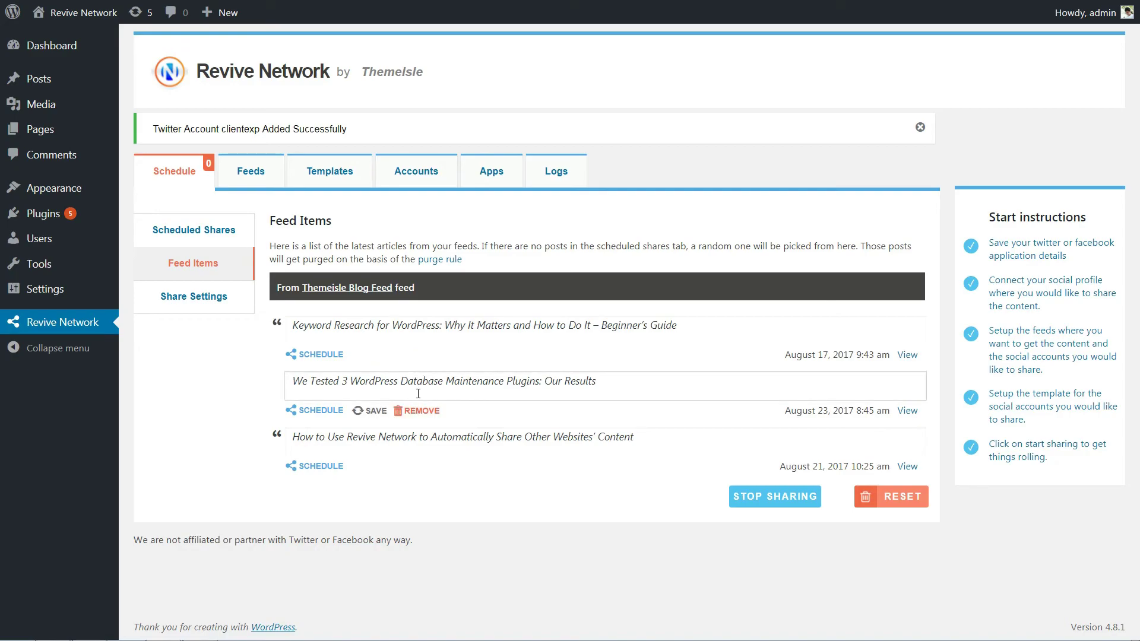
mouse_move(424, 397)
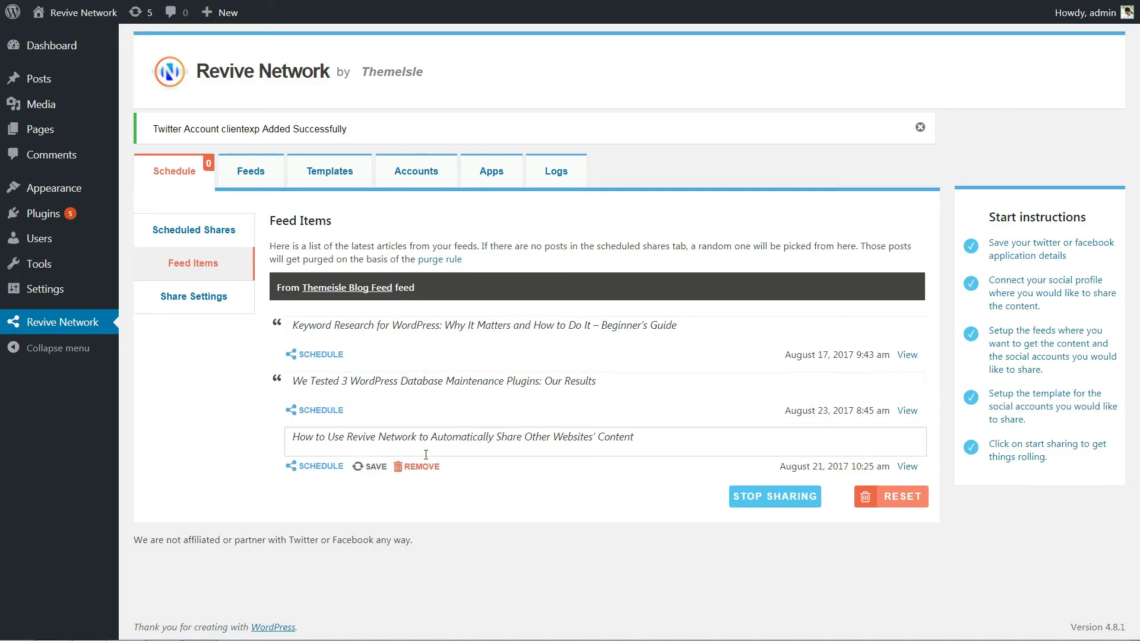
left_click(756, 501)
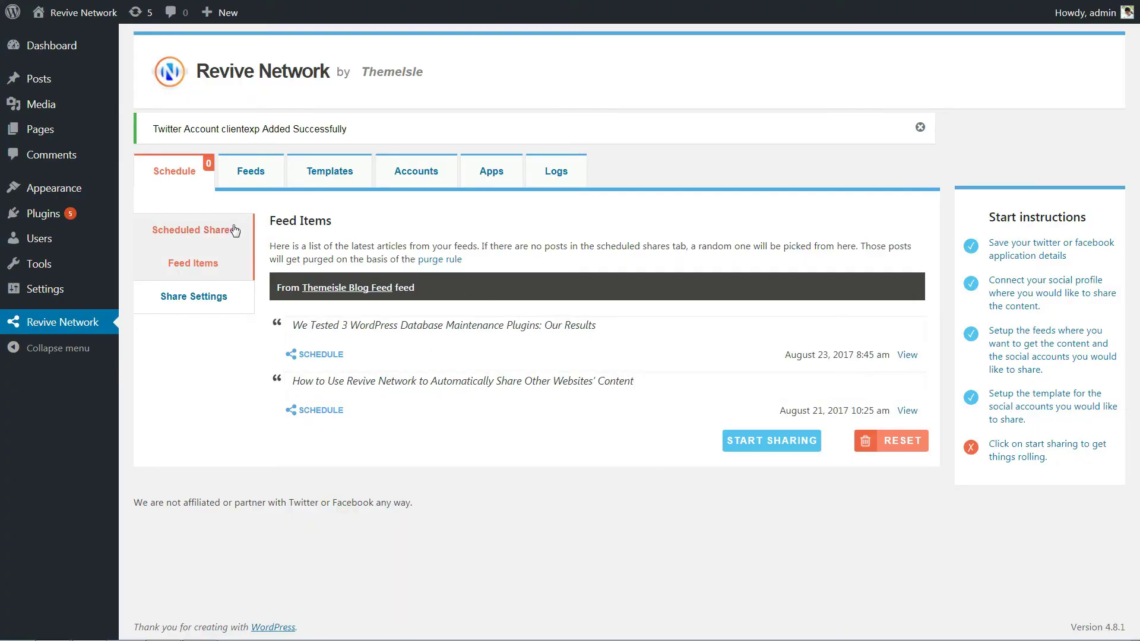
Browse the scheduled shares, check the feed for new posts and list feed items
left_click(233, 230)
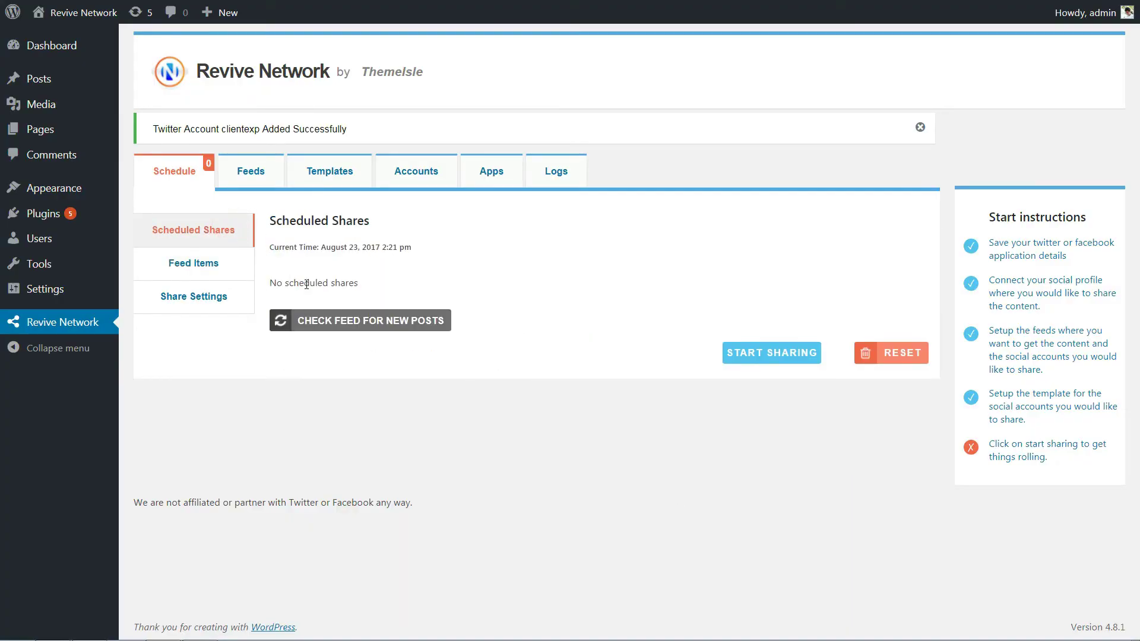
left_click(279, 321)
left_click(239, 278)
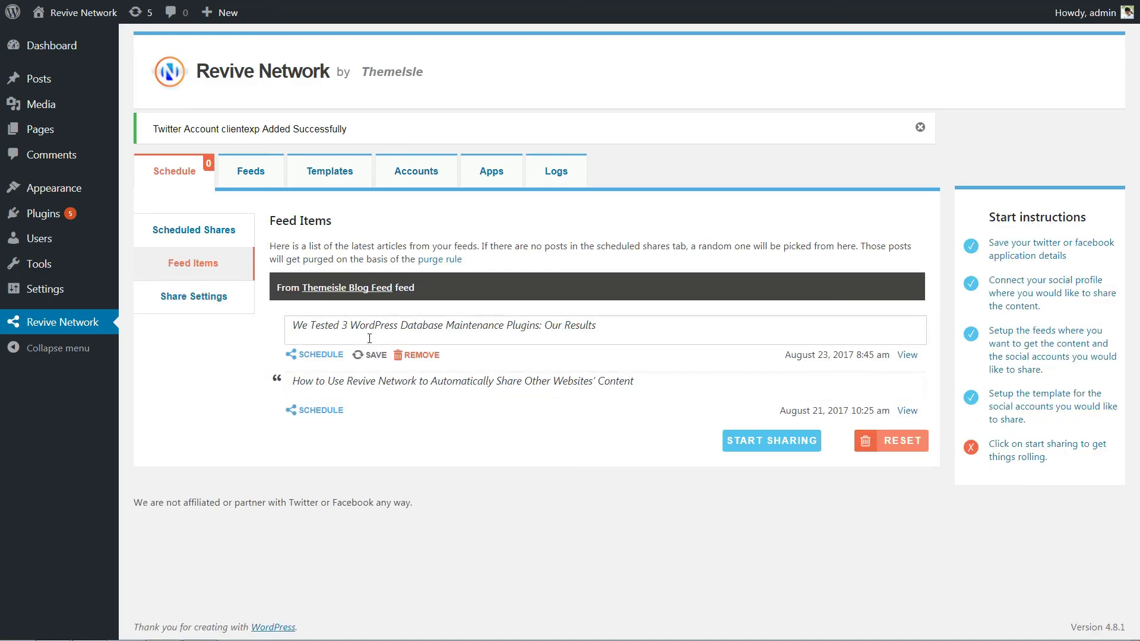
Point out the New Feed form fields and the Add New Template form
left_click(250, 172)
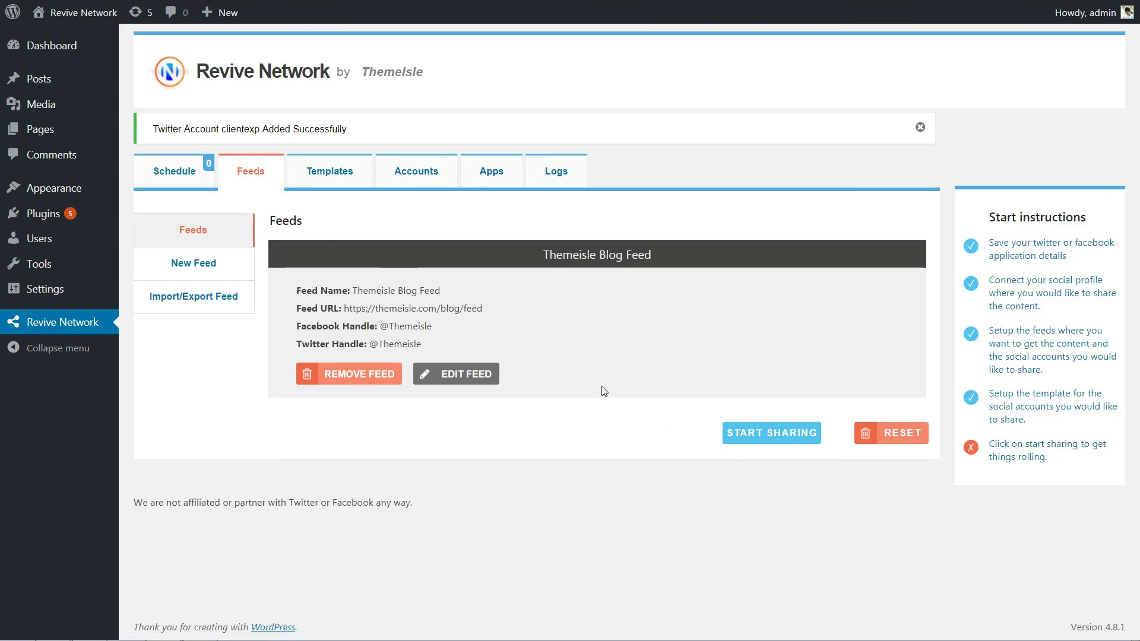
left_click(184, 266)
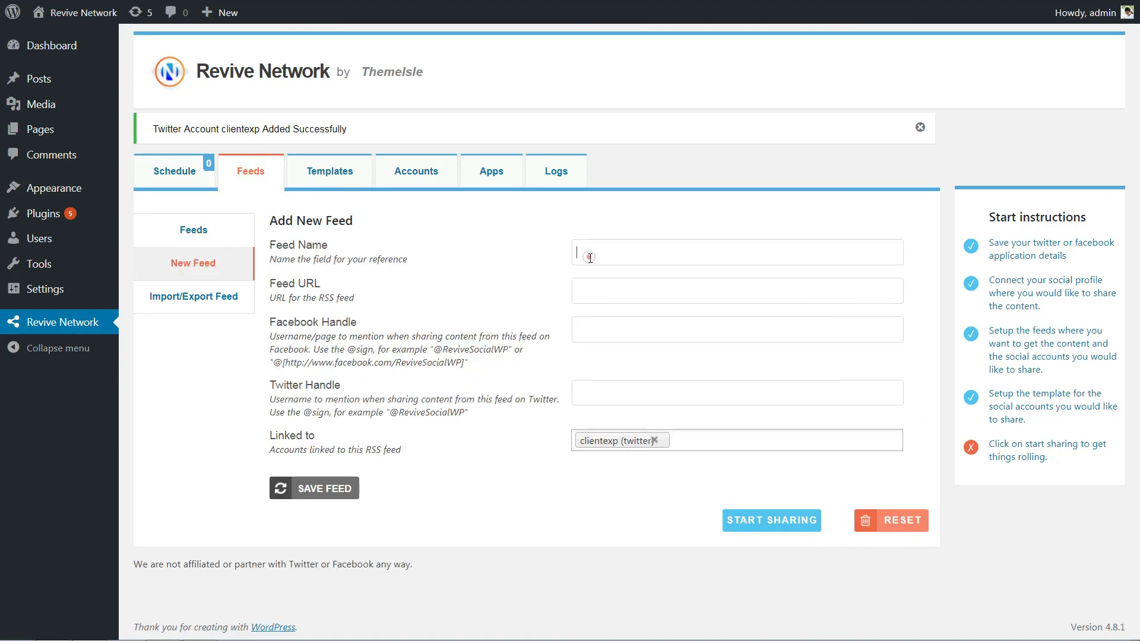
left_click(590, 289)
left_click(586, 325)
left_click(330, 169)
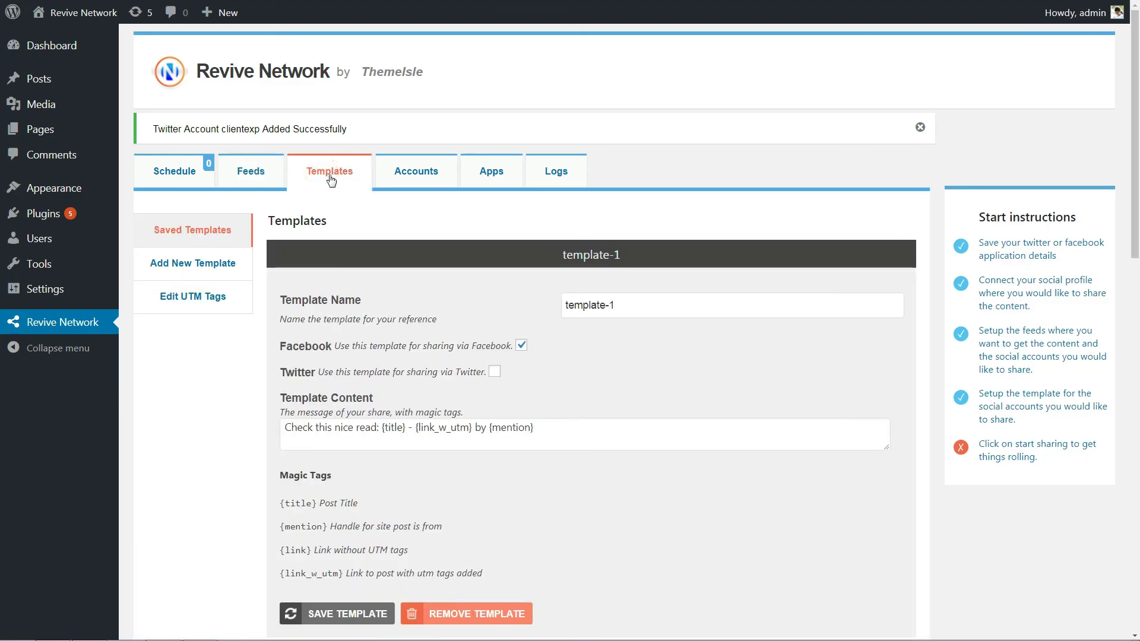
left_click(227, 264)
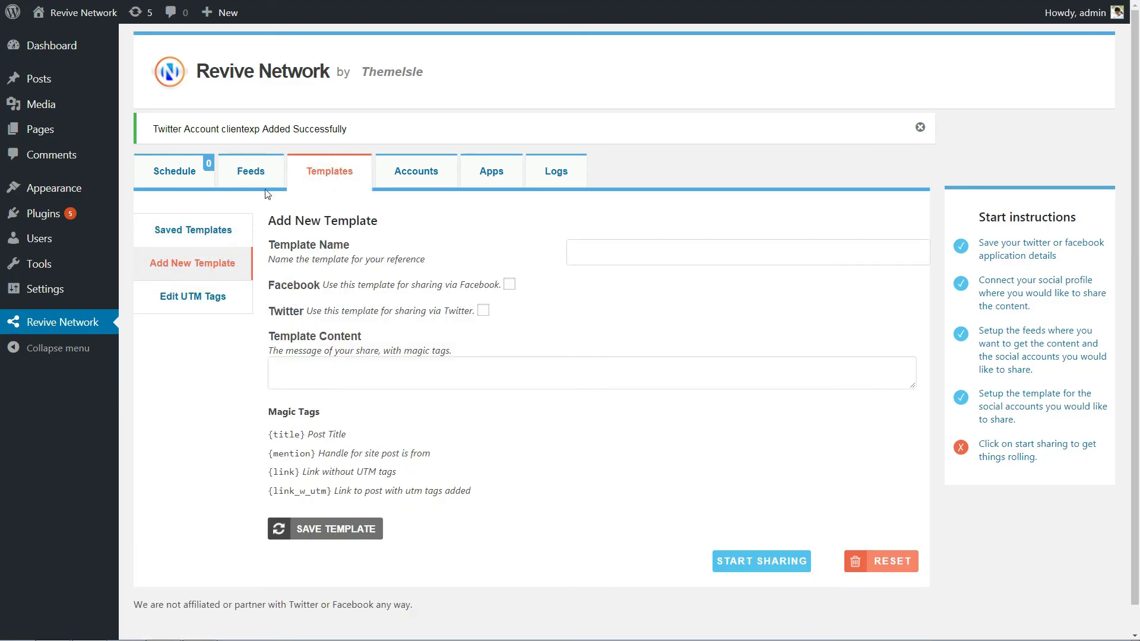
Remove the Themeisle Blog Feed from the saved feeds list
left_click(246, 177)
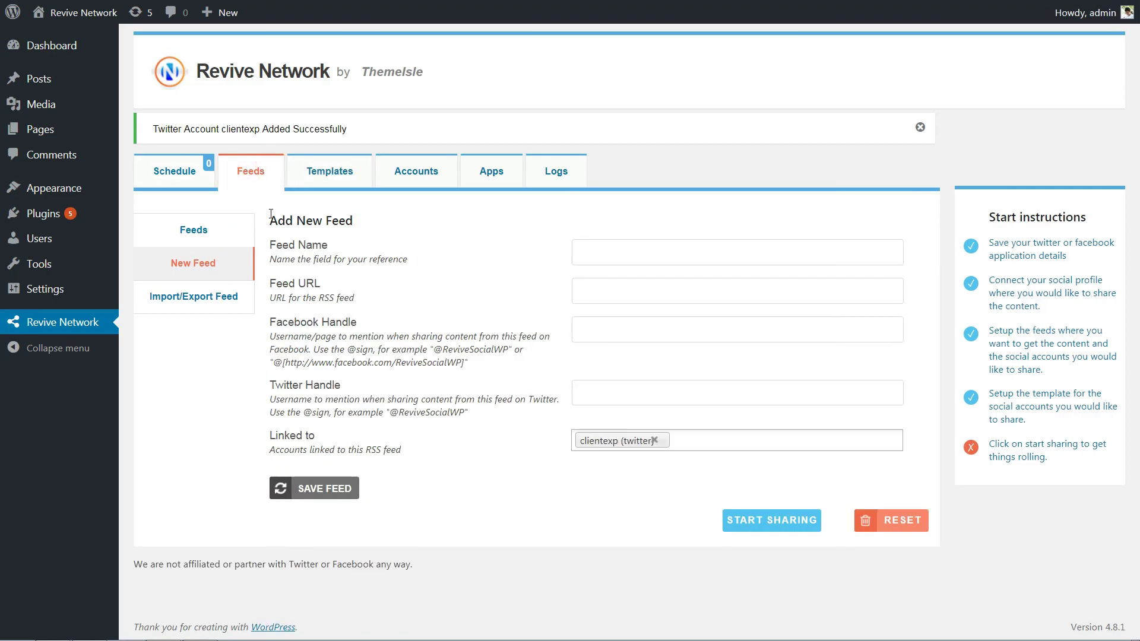
left_click(195, 235)
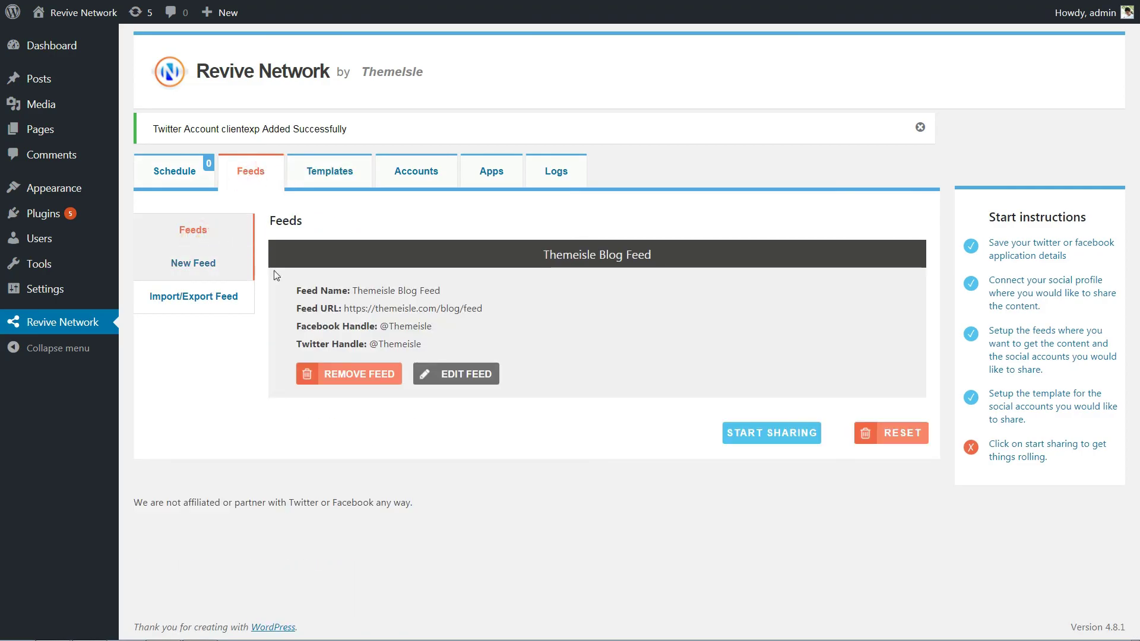
left_click(359, 375)
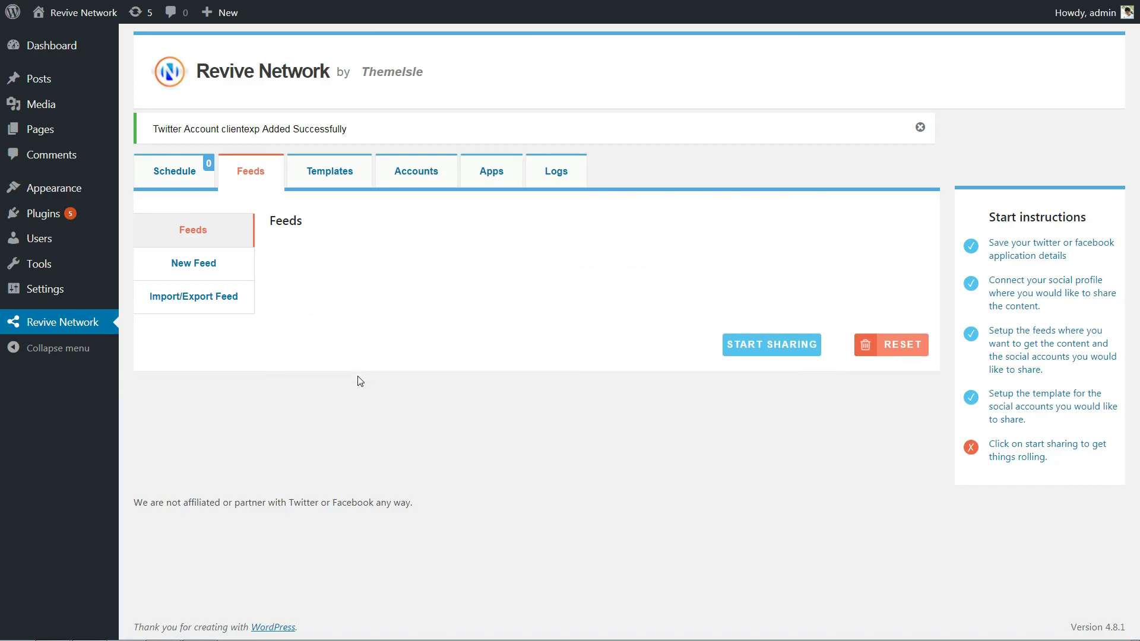